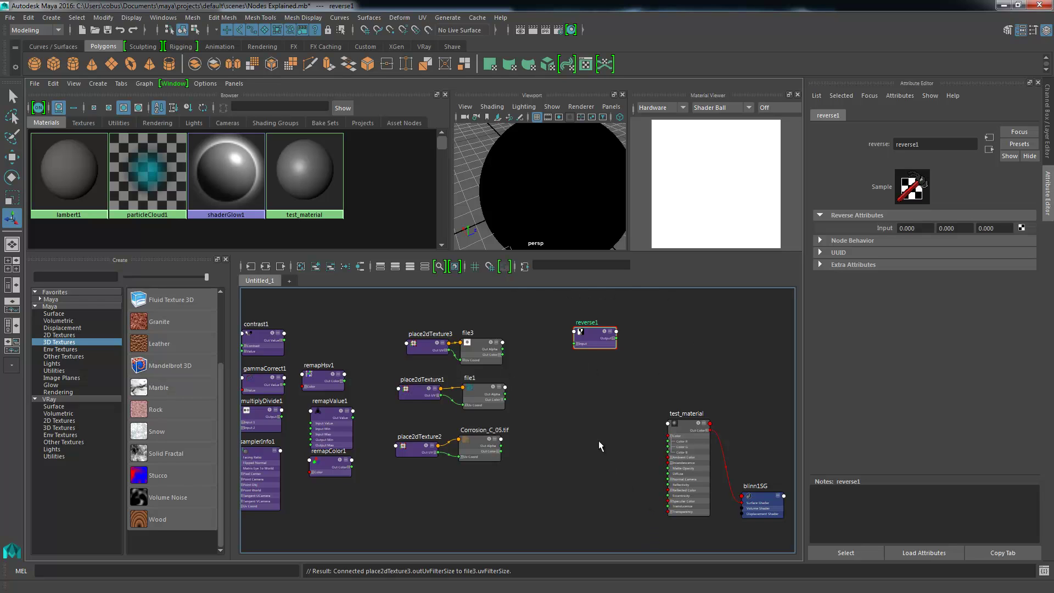
Place contrast1 just below reverse1 and shift remapHsv1, remapValue1 and remapColor1 down-right.
mouse_move(599, 343)
left_mouse_down()
mouse_move(596, 355)
mouse_move(603, 341)
left_mouse_up()
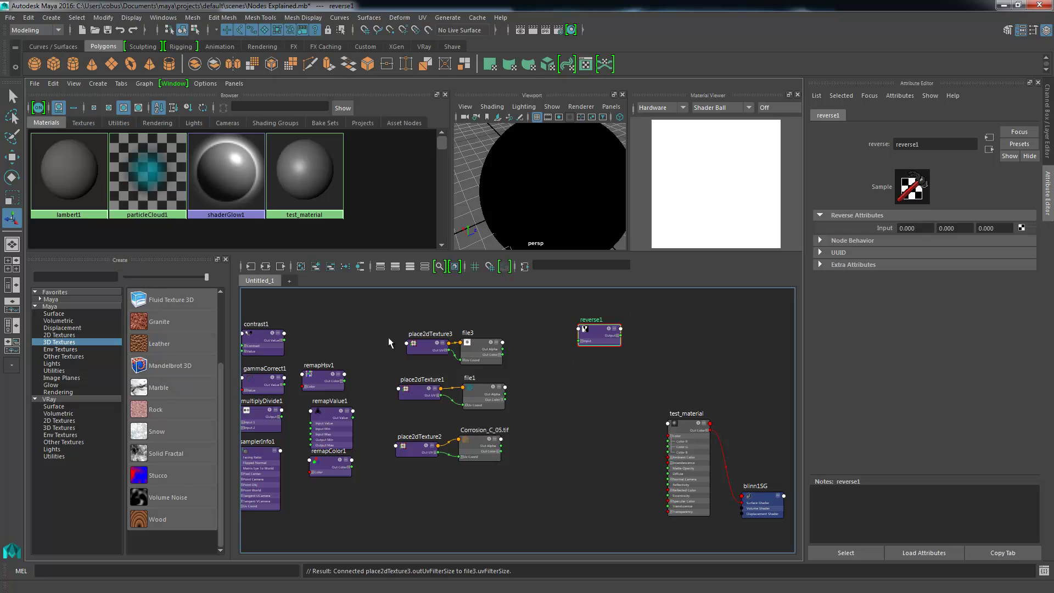
left_click_drag(267, 345, 601, 375)
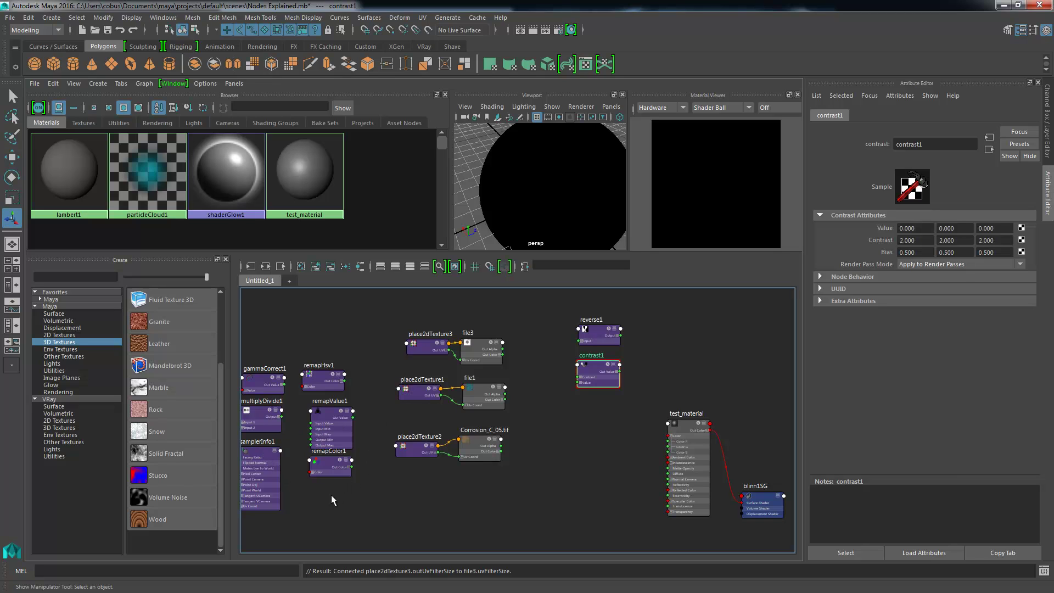
left_click_drag(326, 502, 337, 347)
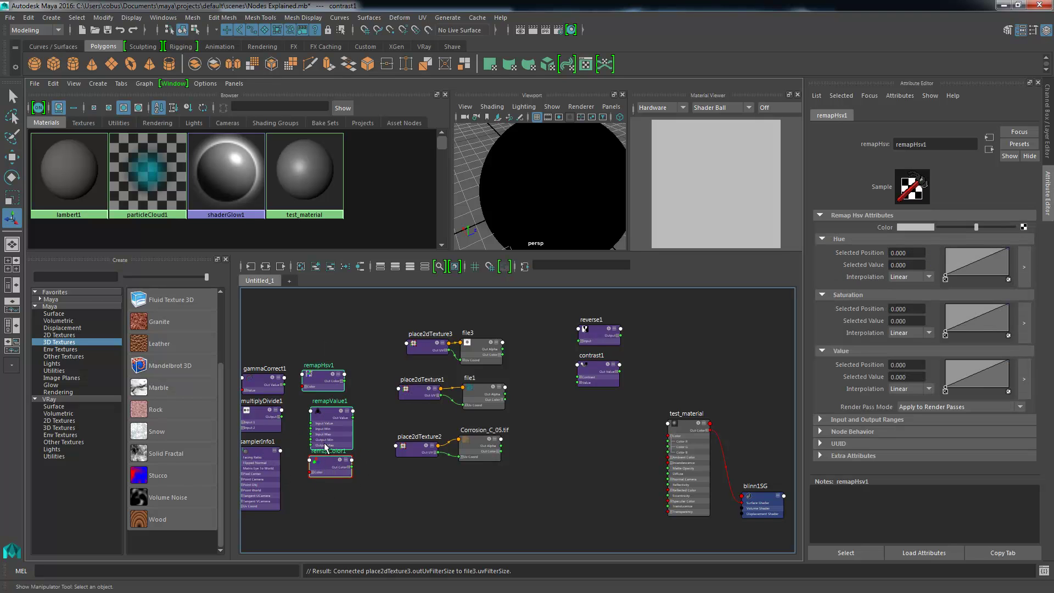
mouse_move(336, 446)
left_mouse_down()
mouse_move(358, 500)
mouse_move(340, 494)
mouse_move(334, 449)
left_mouse_up()
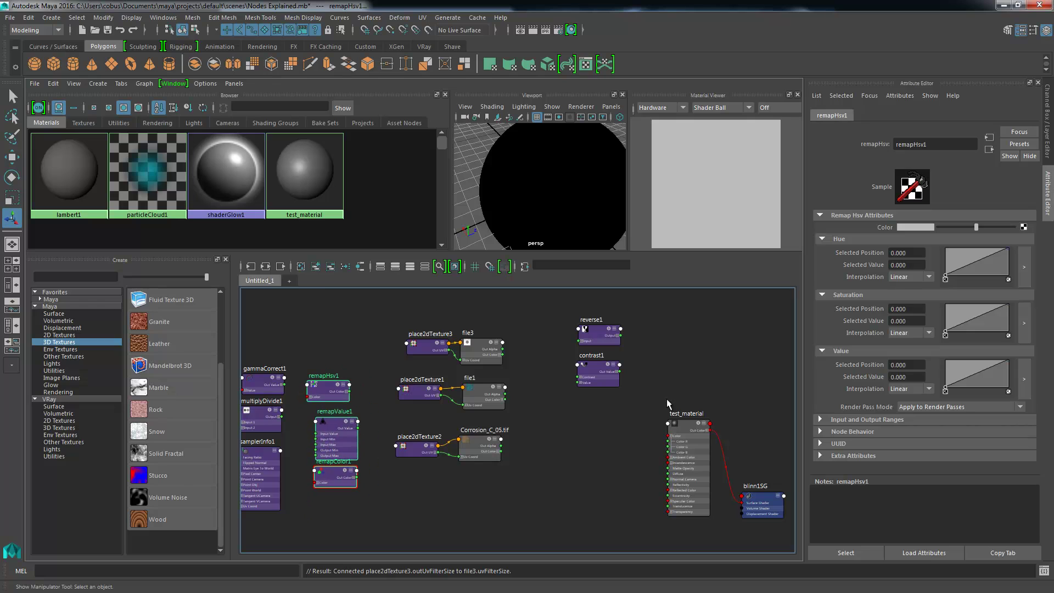
left_click(665, 351)
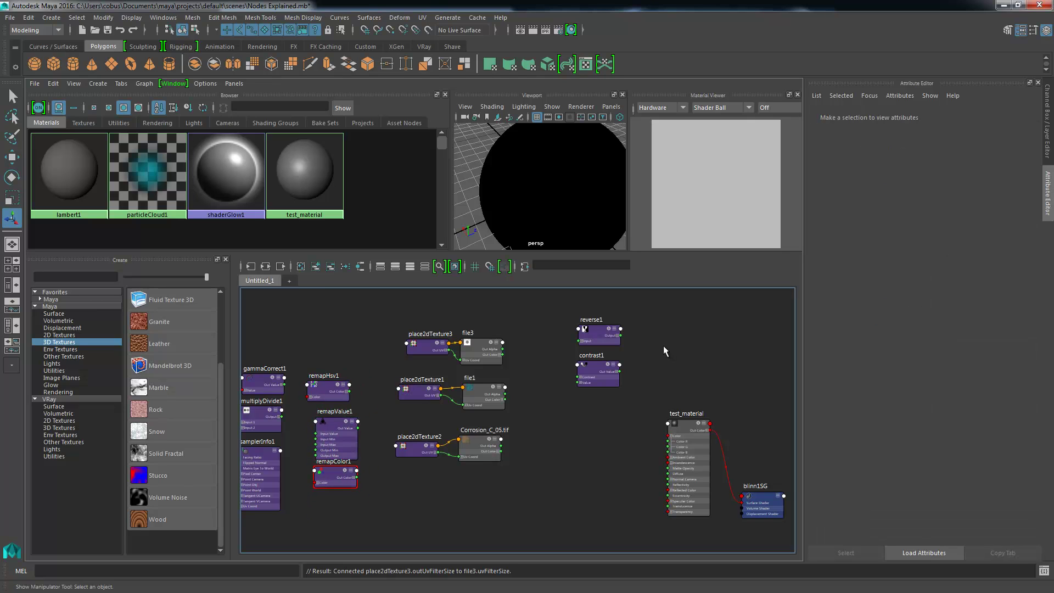
Zoom in, move contrast1 further below reverse1, and nudge reverse1 slightly left.
scroll(631, 327, "up", 3)
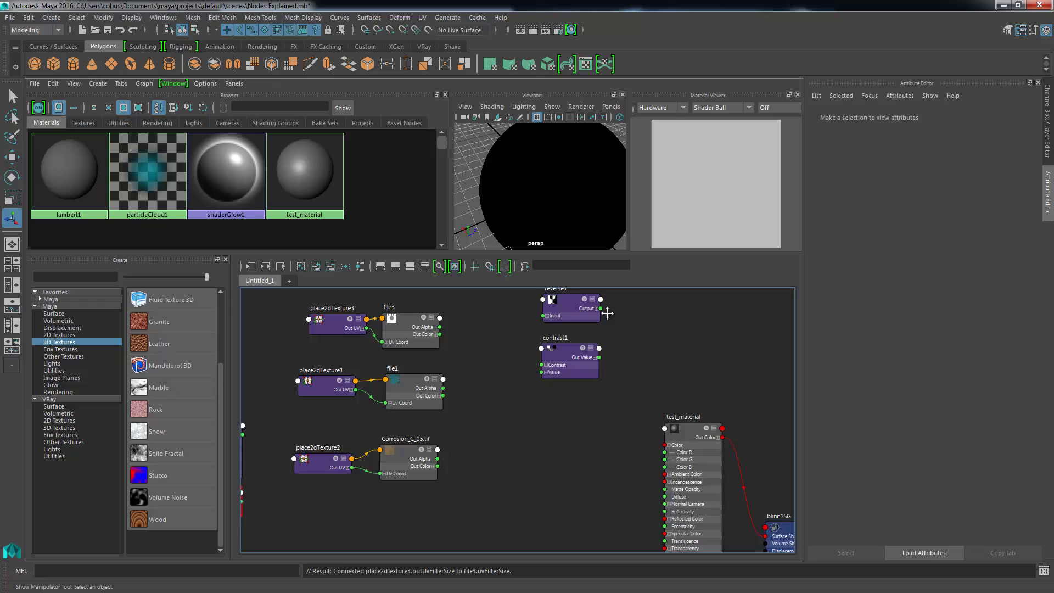
scroll(607, 313, "up", 4)
left_click(626, 341)
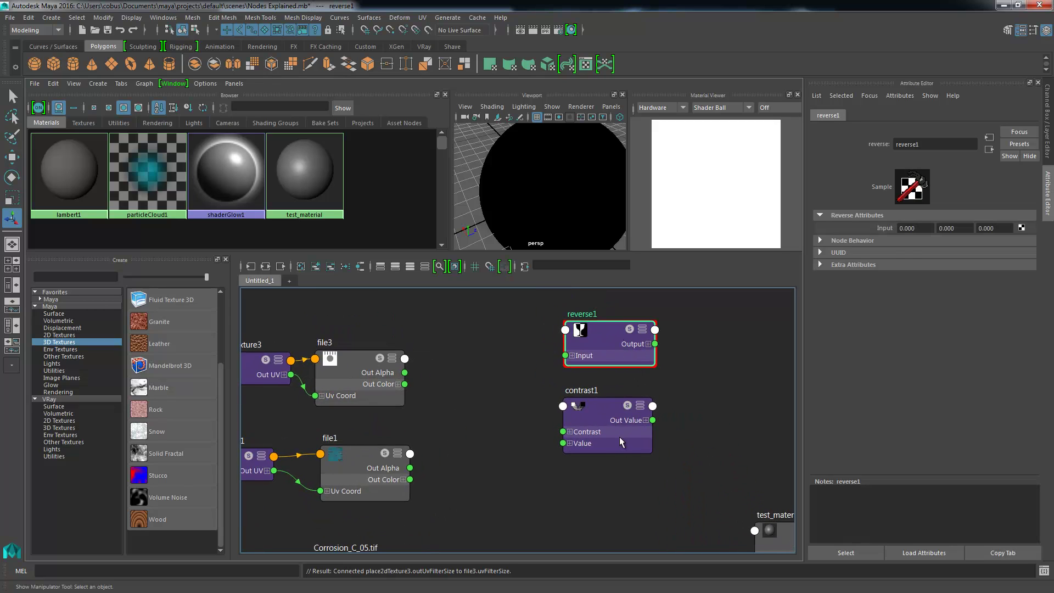
left_click_drag(619, 438, 616, 474)
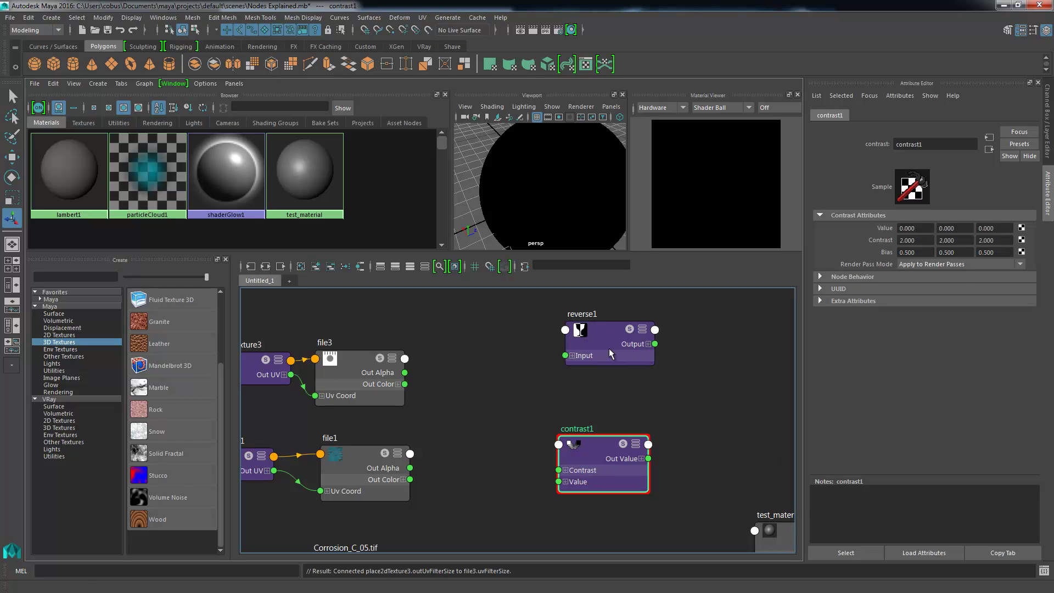
left_click_drag(604, 343, 573, 350)
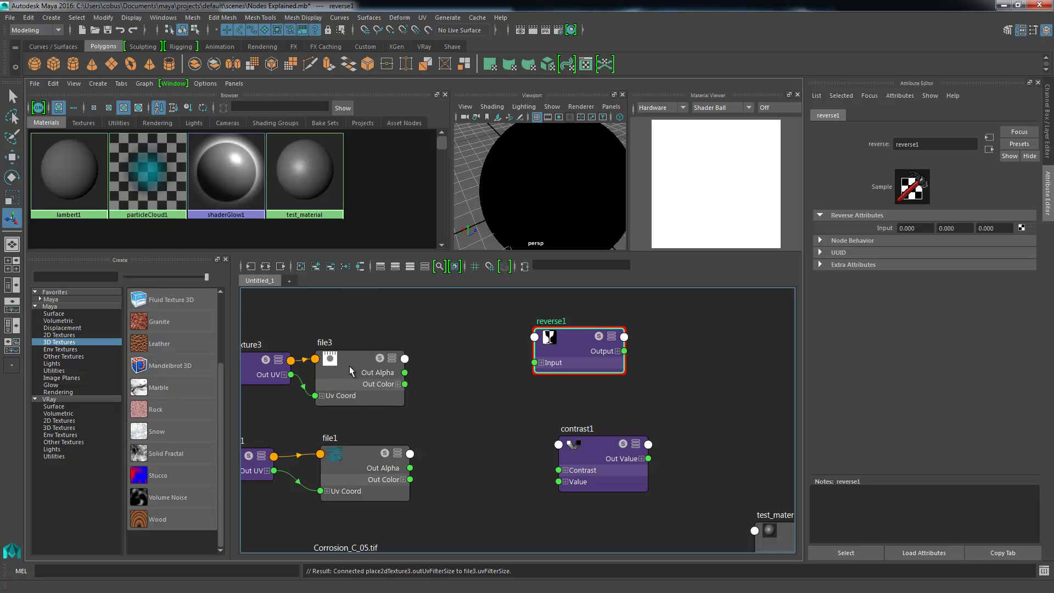
Connect file3's Out Color to reverse1's Input, then inspect file3 and reverse1.
left_click_drag(405, 386, 535, 363)
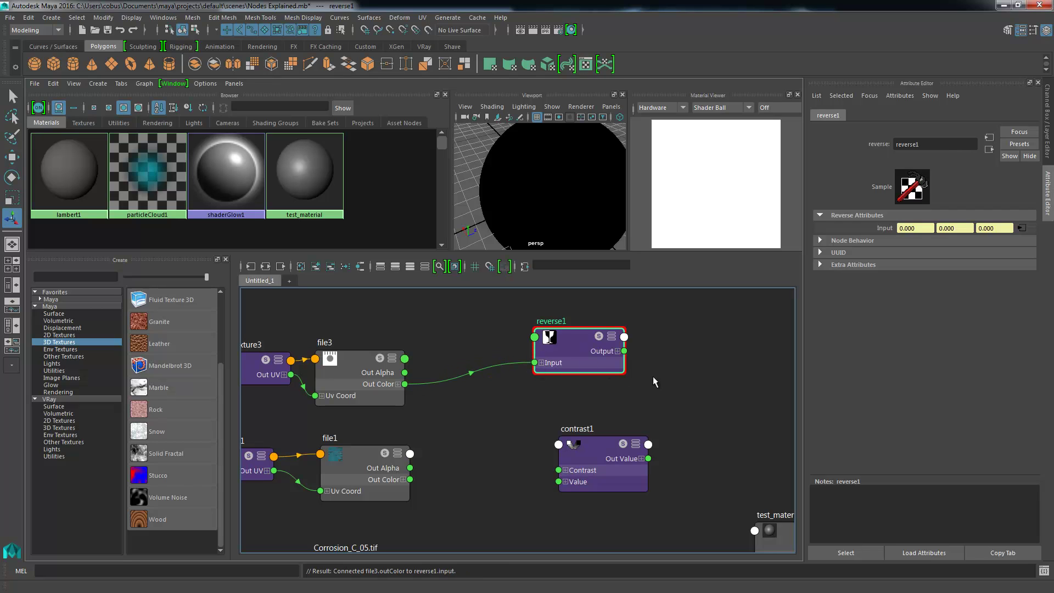
middle_click_drag(605, 388, 489, 372, "alt")
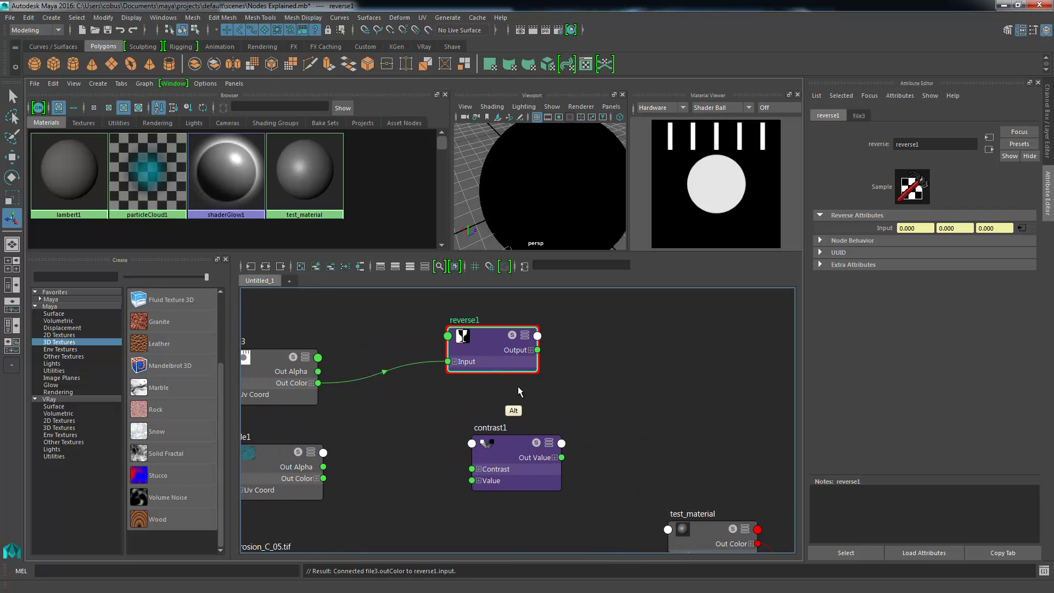
middle_click_drag(272, 346, 395, 365, "alt")
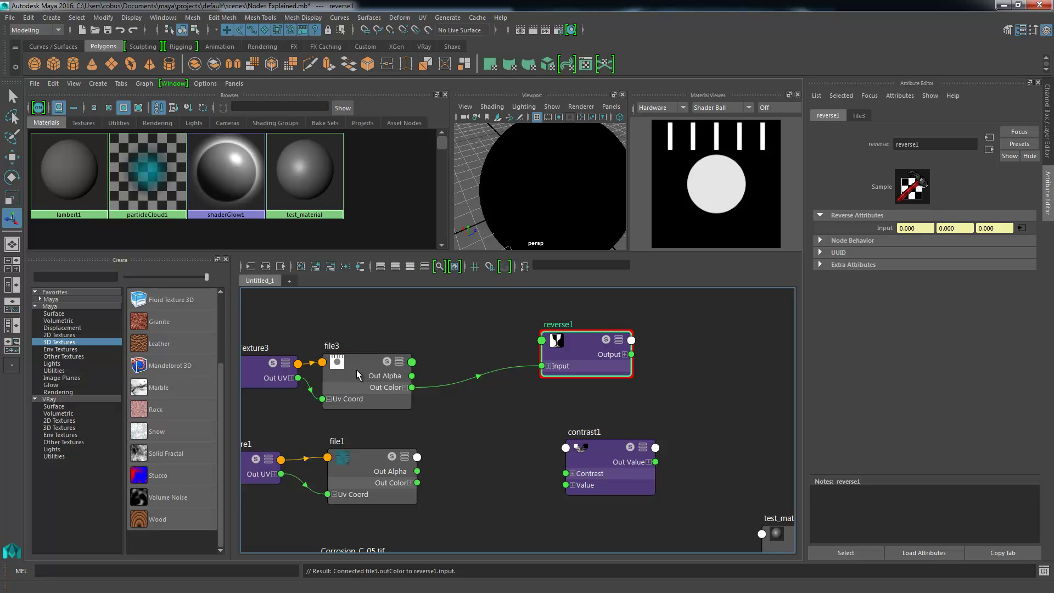
left_click(388, 366)
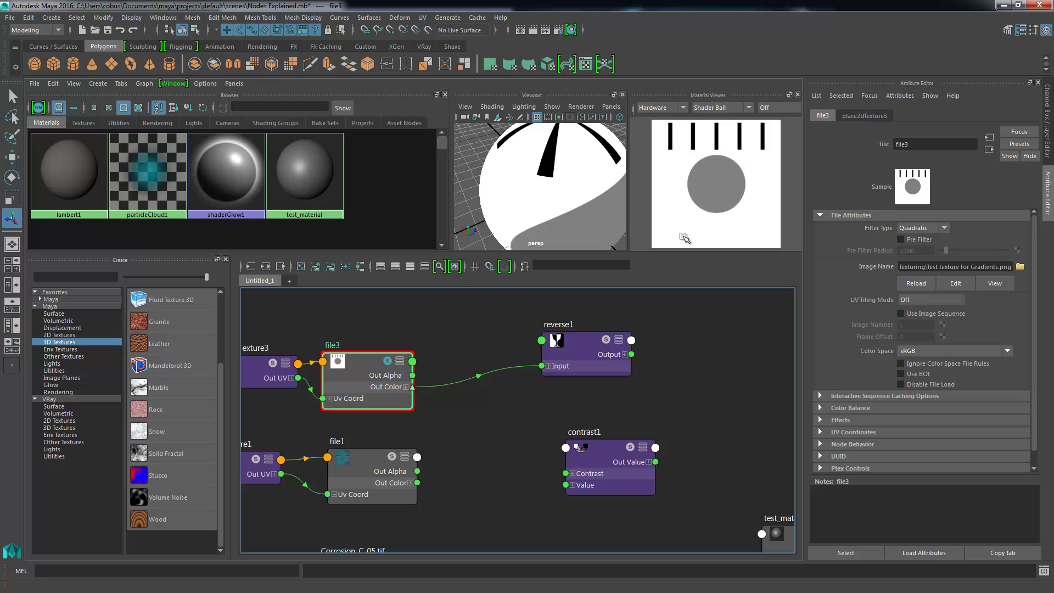
left_click(604, 345)
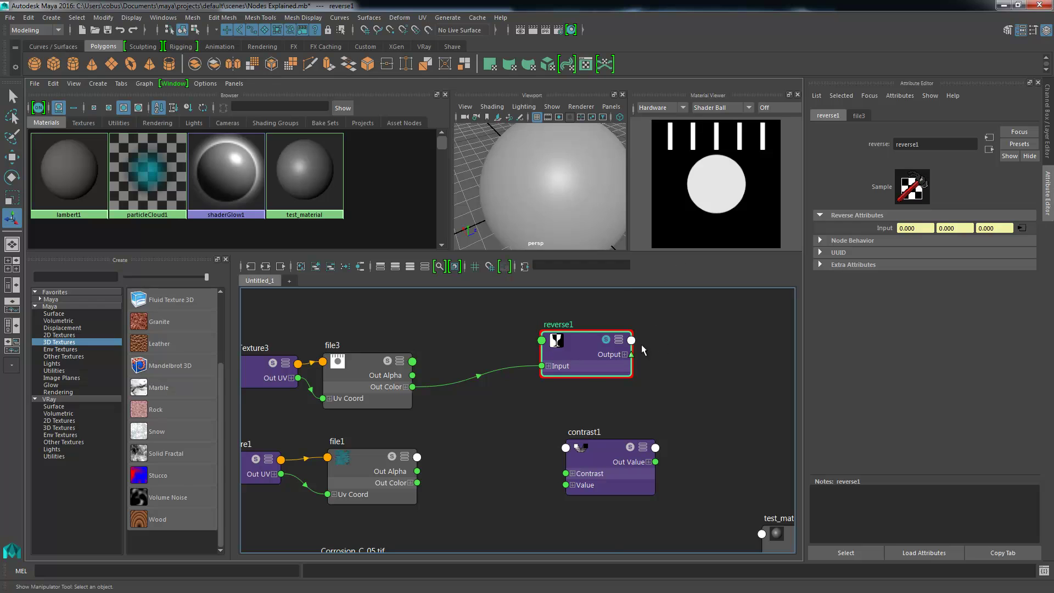
Connect reverse1's Output to test_material's Color and orbit to check the sphere.
middle_click_drag(751, 457, 605, 424, "alt")
left_click(659, 502)
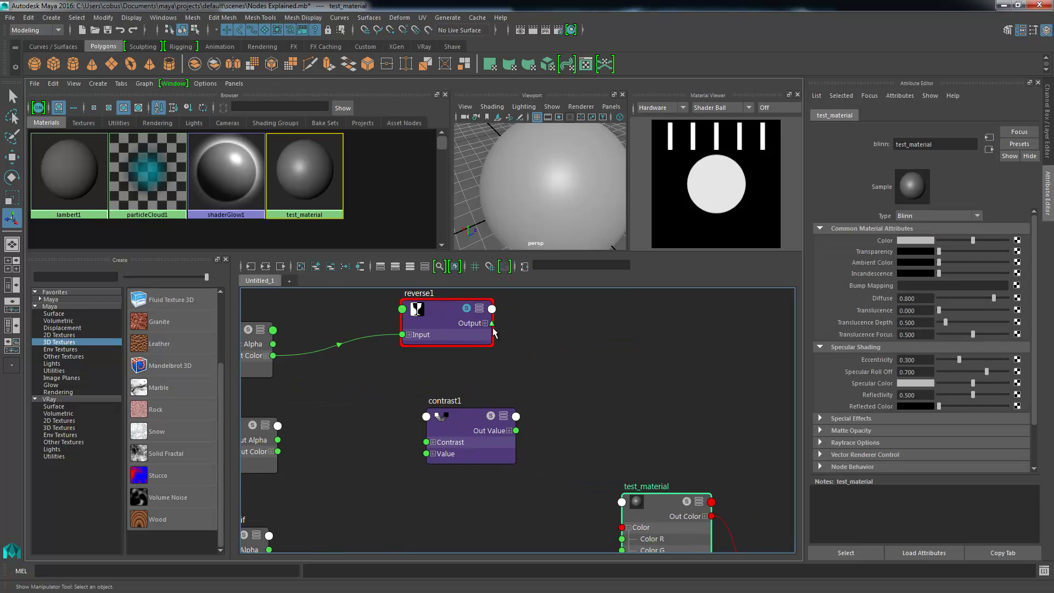
left_click_drag(491, 324, 631, 526)
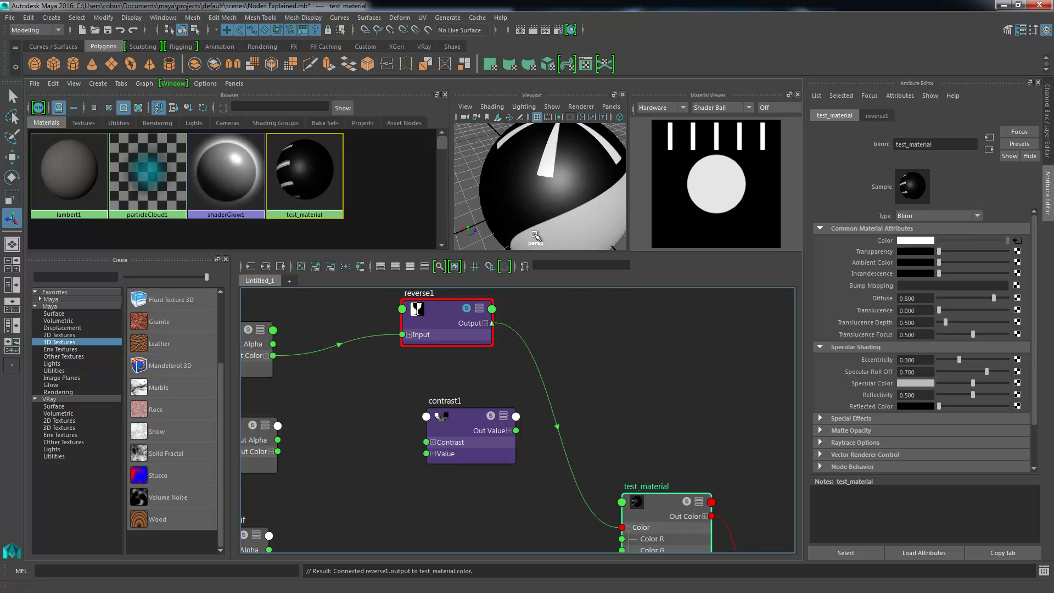
left_click_drag(517, 181, 543, 171, "alt")
Zoom the graph out and link file3's Out Color to test_material.
middle_click_drag(346, 368, 583, 387, "alt")
right_click_drag(583, 388, 232, 373, "alt")
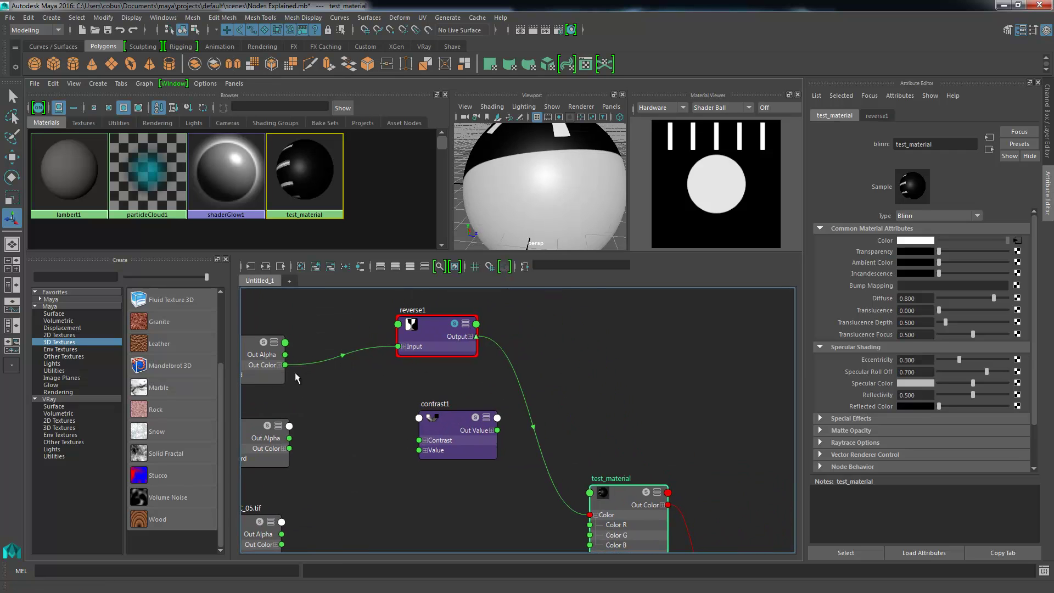
left_click_drag(285, 365, 589, 516)
Connect file3's Out Color to test_material's Color and reposition reverse1 slightly up-right.
left_click_drag(287, 365, 595, 515)
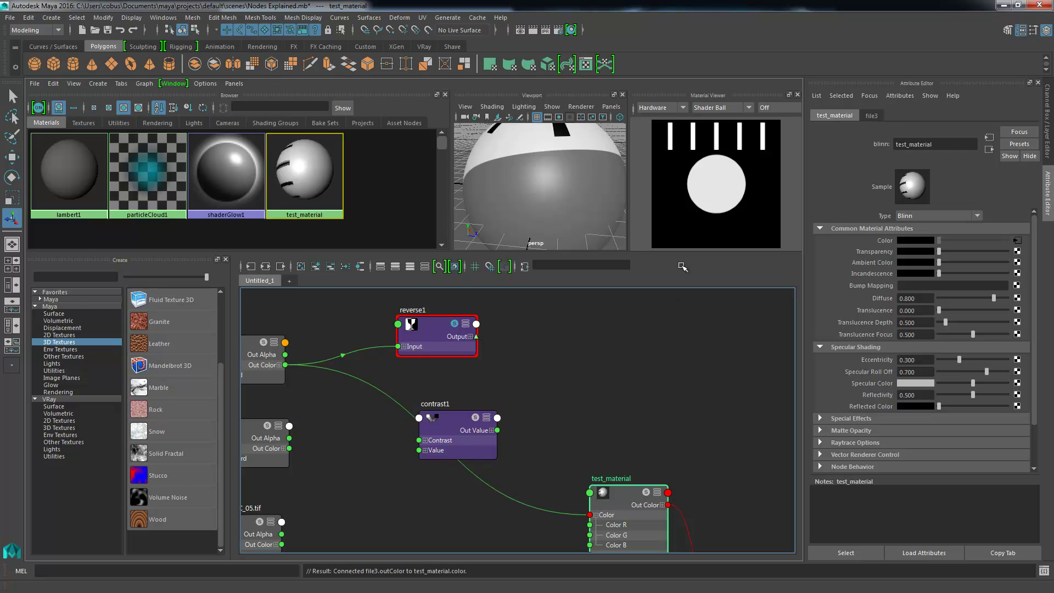
left_click_drag(520, 179, 555, 246, "alt")
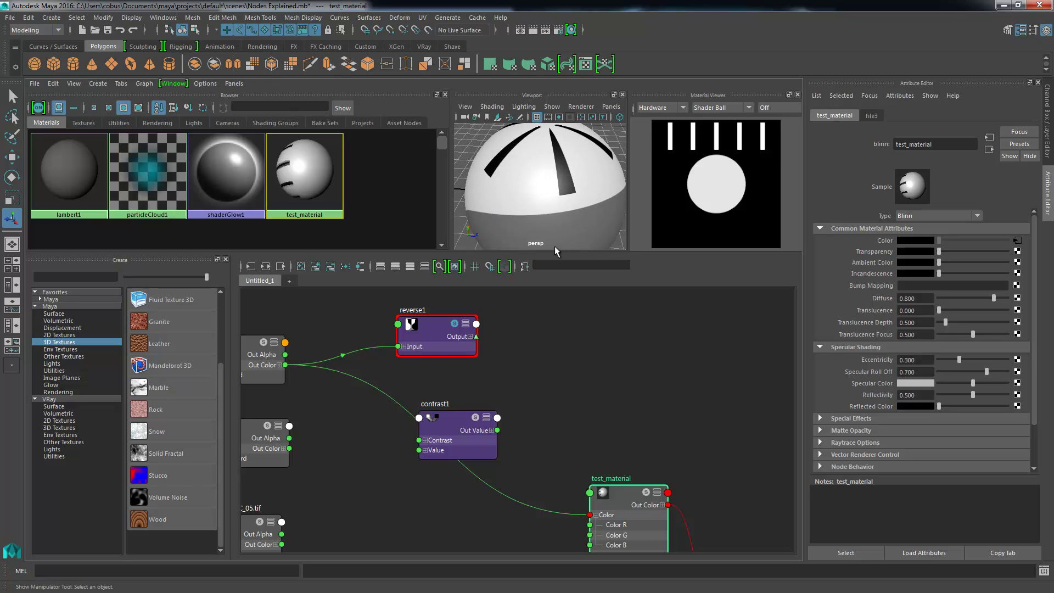
left_click_drag(421, 329, 443, 328)
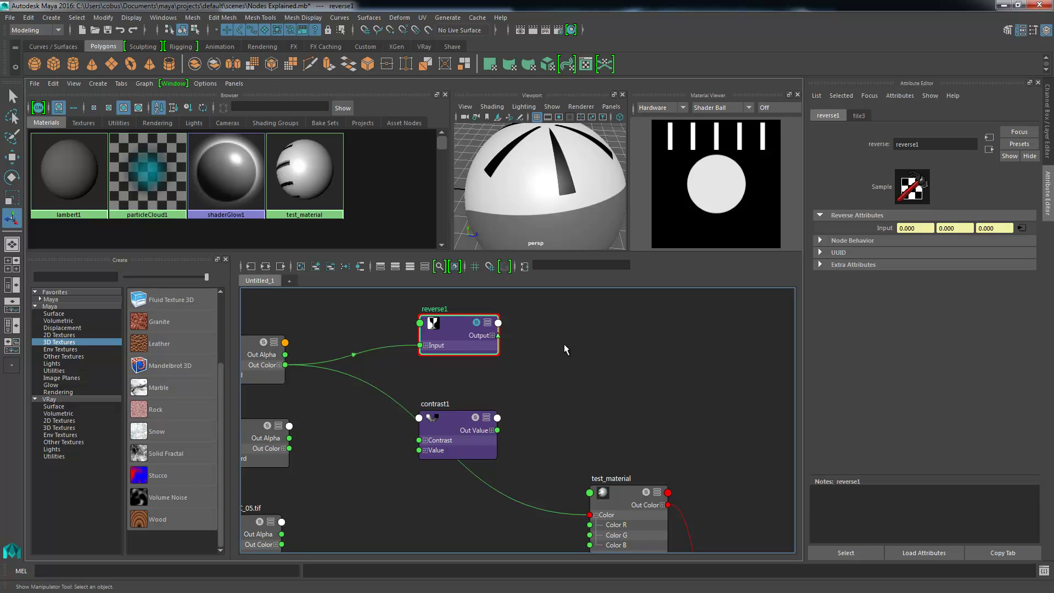
left_click_drag(447, 345, 448, 337)
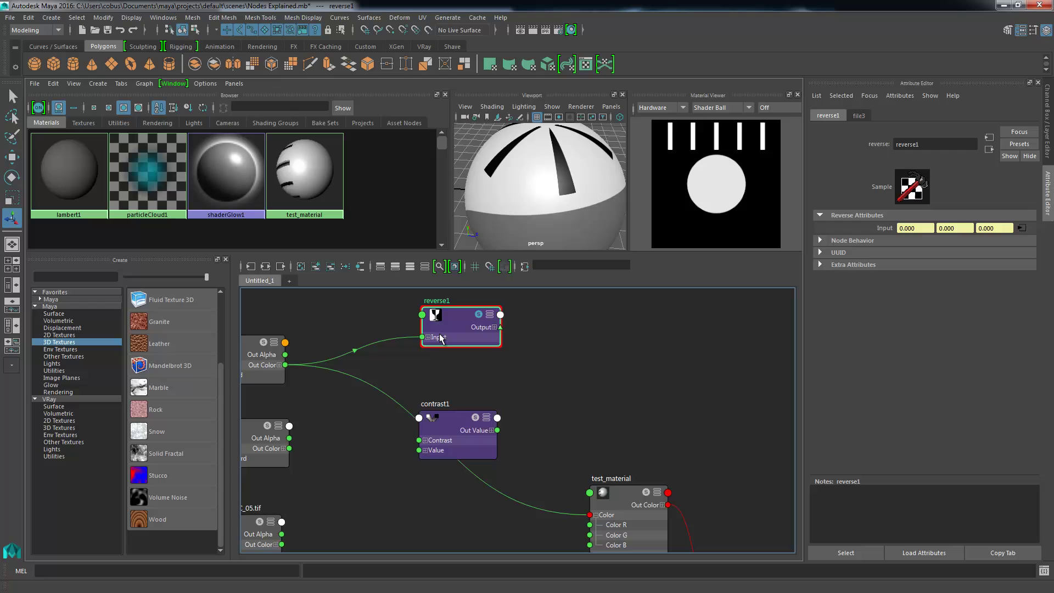
middle_click_drag(367, 352, 578, 372)
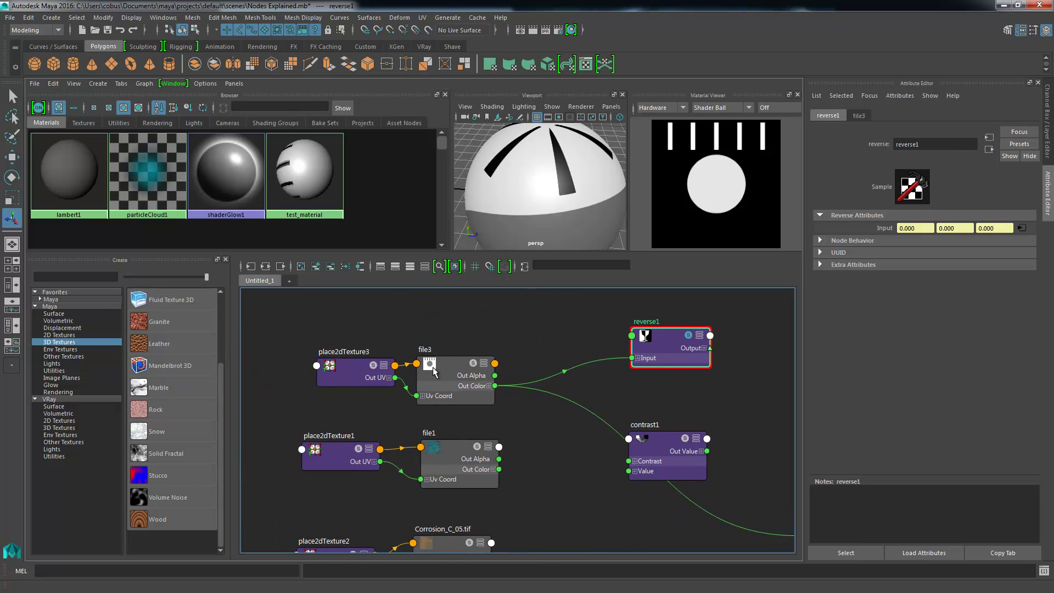
left_click(453, 393)
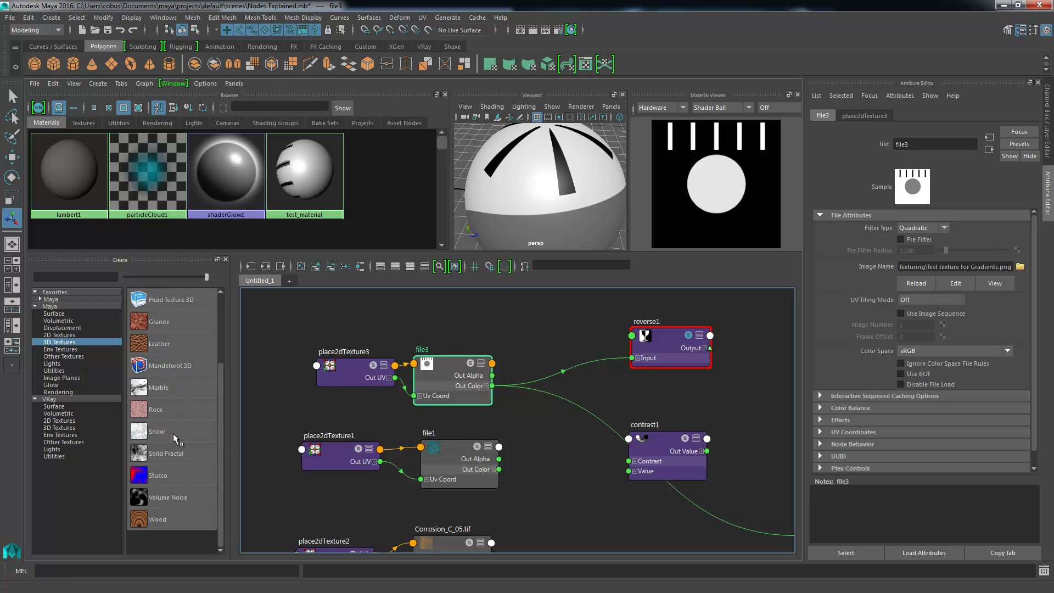
Show the 2D Textures list, then cut file3's links to reverse1 and test_material.
left_click(65, 334)
left_click_drag(220, 356, 220, 456)
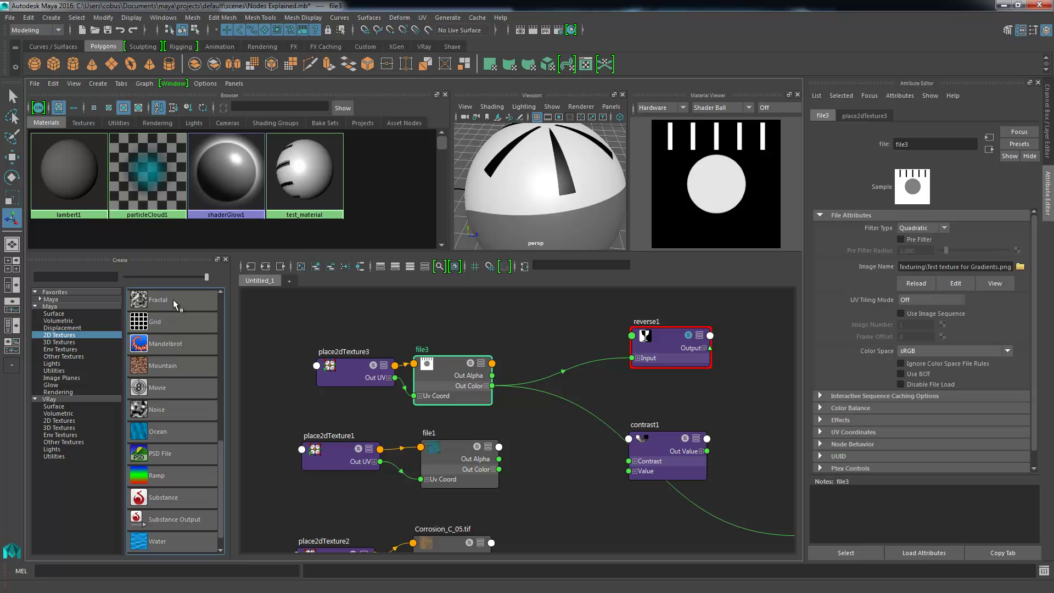
left_click_drag(222, 471, 221, 386)
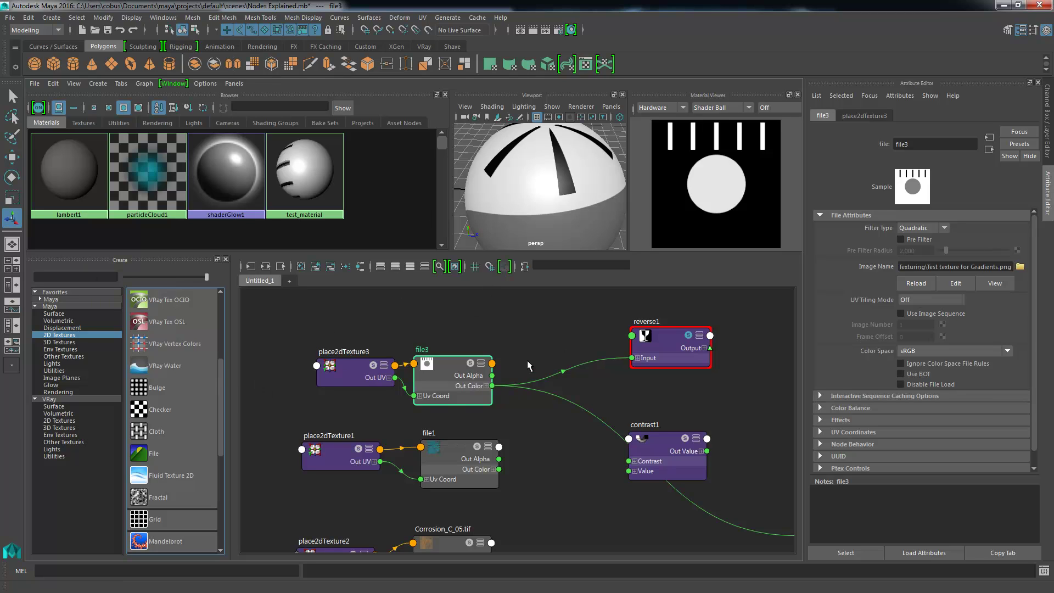
mouse_move(564, 336)
left_mouse_down("ctrl")
mouse_move(571, 419)
mouse_move(576, 407)
left_mouse_up("ctrl")
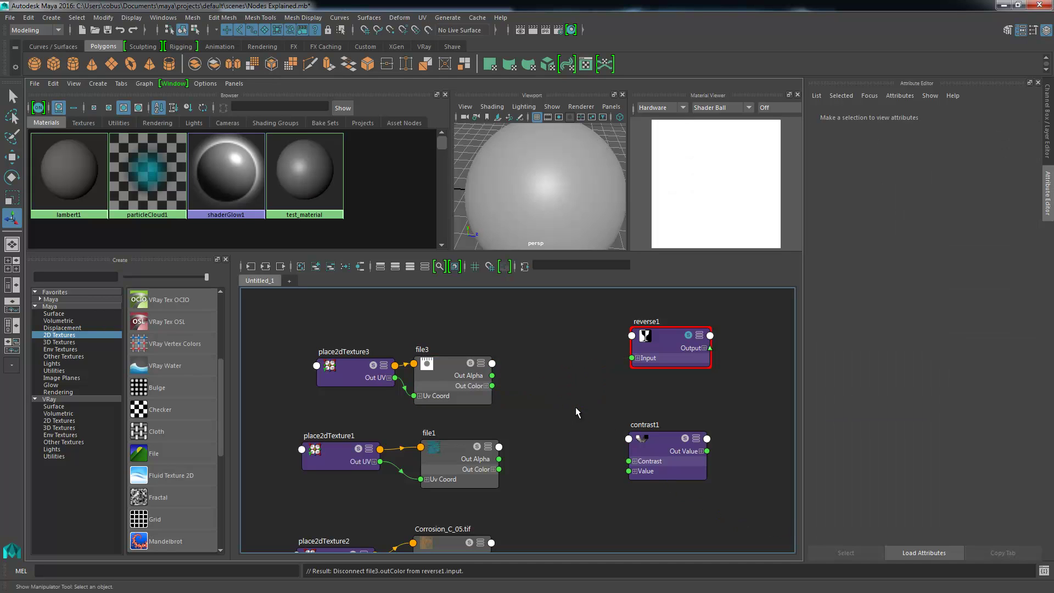
Delete the reverse1 node.
left_click(678, 341)
key("Delete")
middle_click_drag(490, 294, 362, 273, "alt")
Move file3 up-right and expand its Color Balance attributes.
left_click(322, 347)
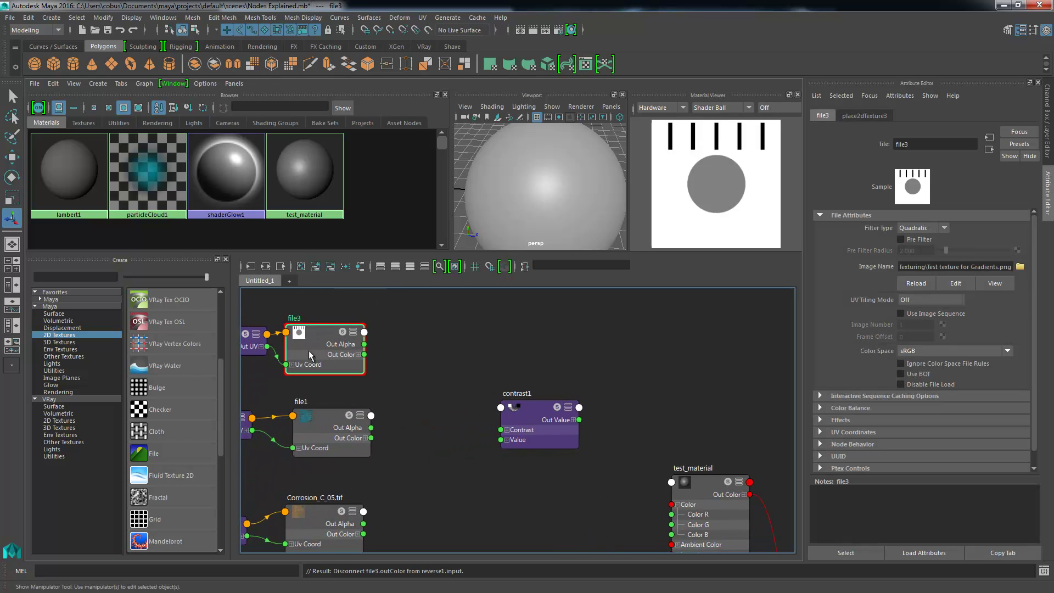
left_click_drag(311, 359, 356, 353)
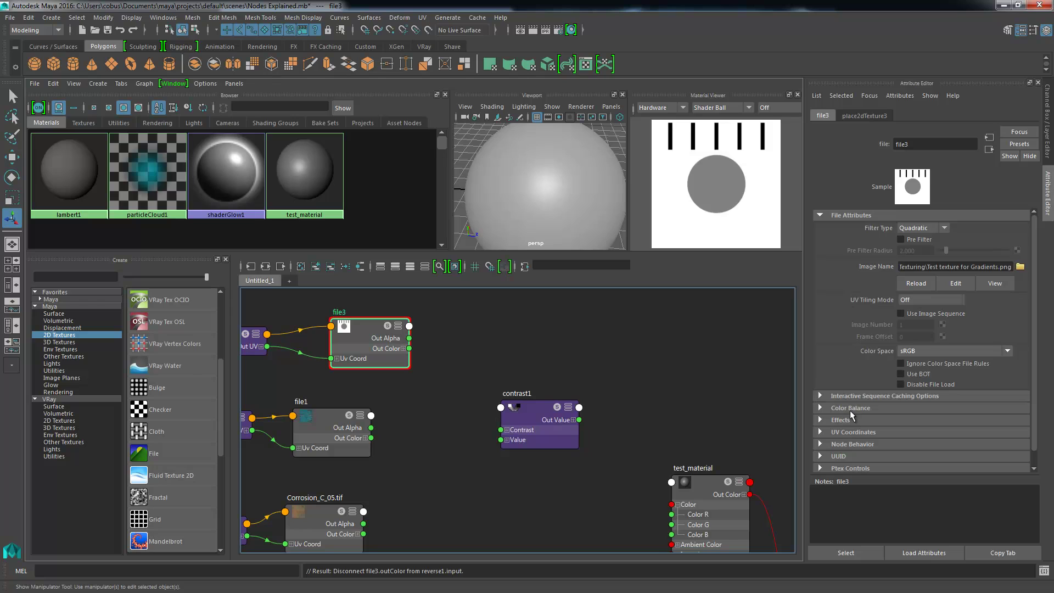
left_click(821, 409)
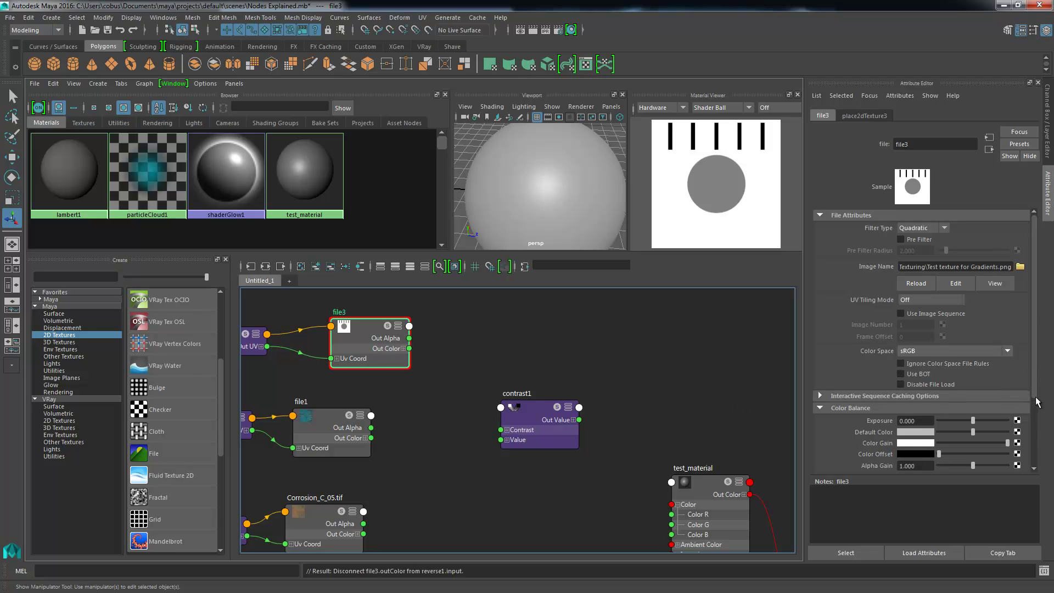
scroll(1034, 399, "down", 1)
scroll(1034, 399, "down", 5)
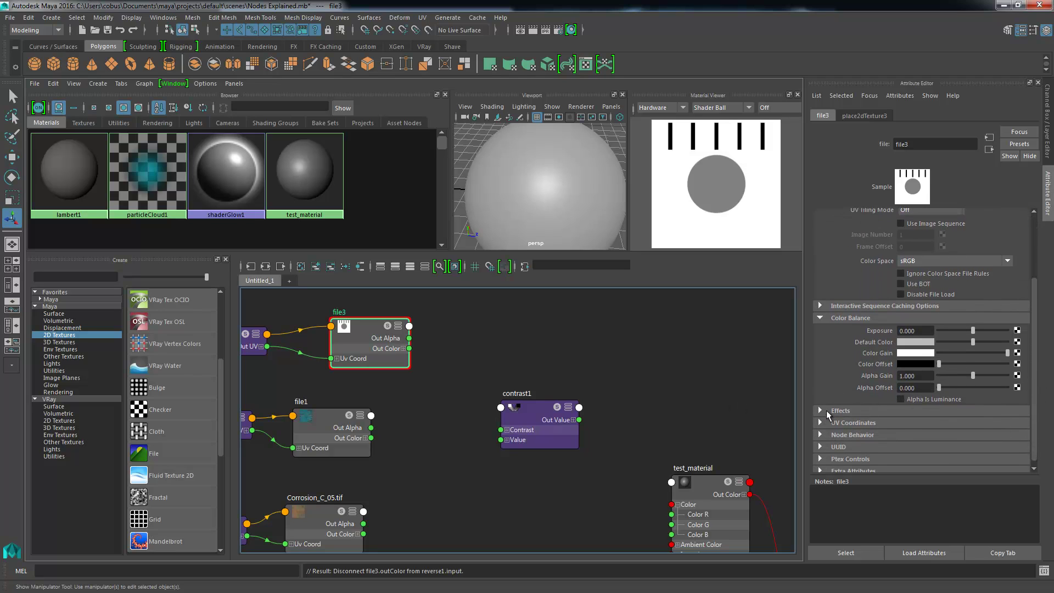
left_click(834, 411)
scroll(1037, 378, "down", 3)
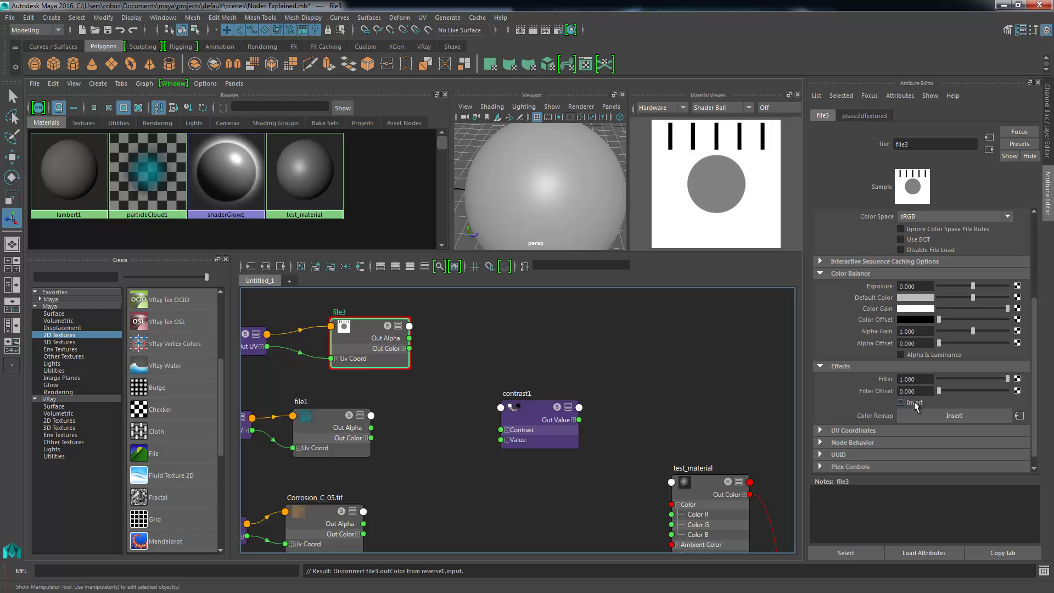
left_click(902, 403)
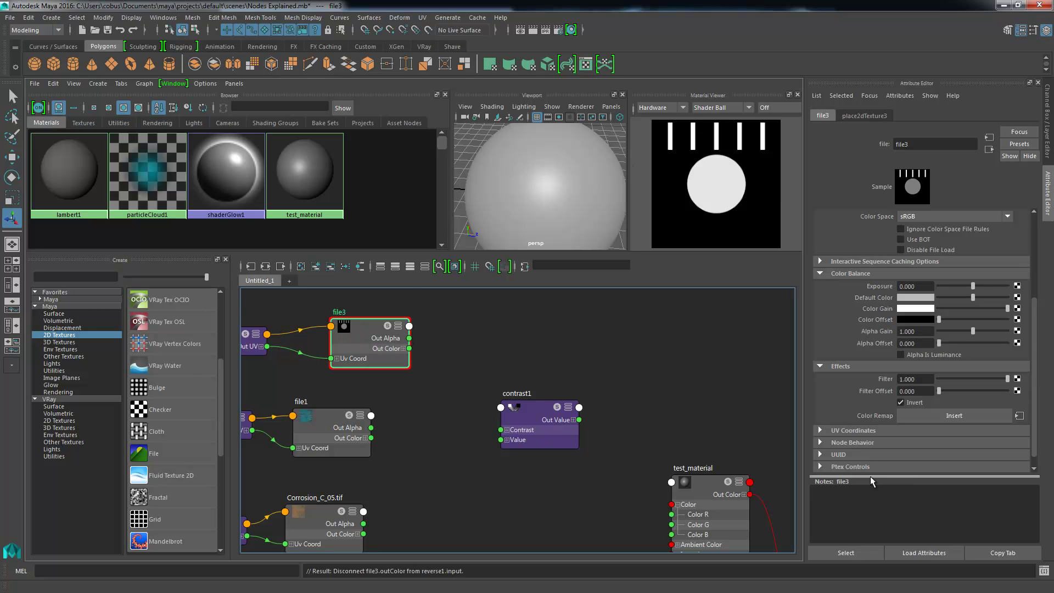
left_click(900, 402)
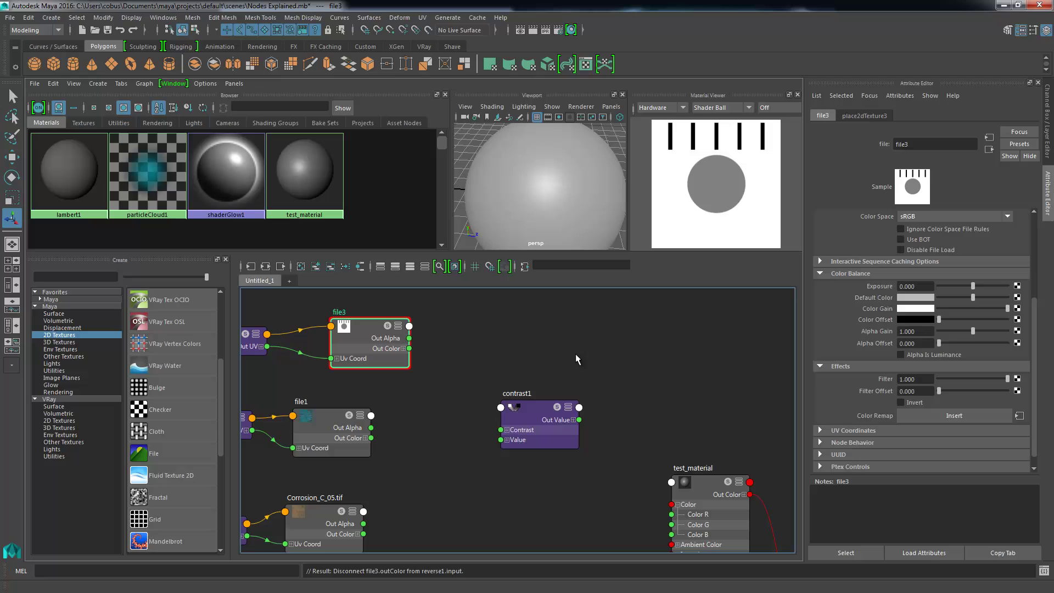
Show the Maya Utilities node list in the Create panel and scroll through it.
left_click(53, 371)
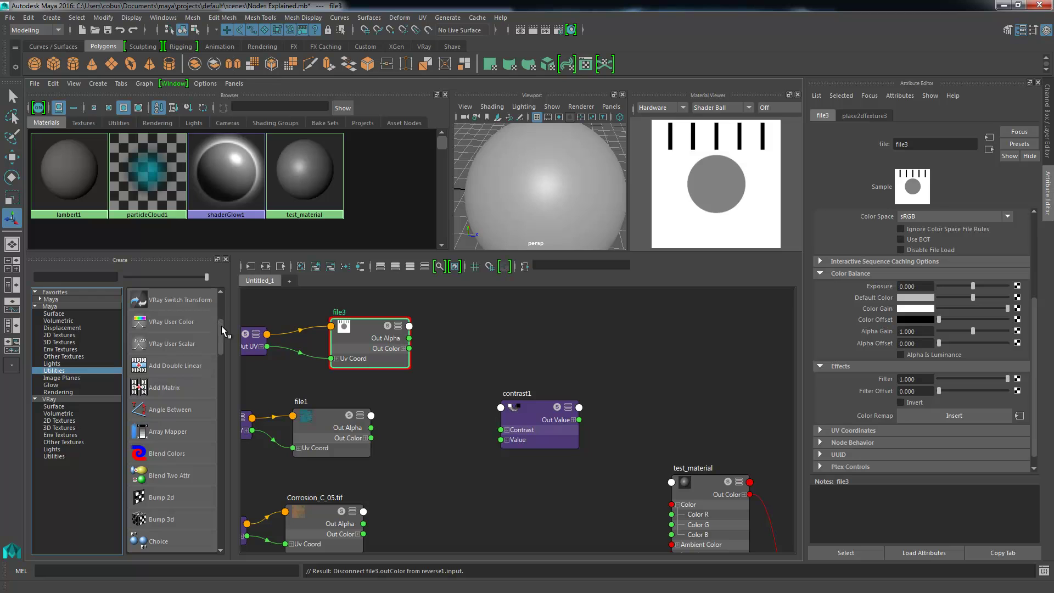
scroll(220, 339, "down", 5)
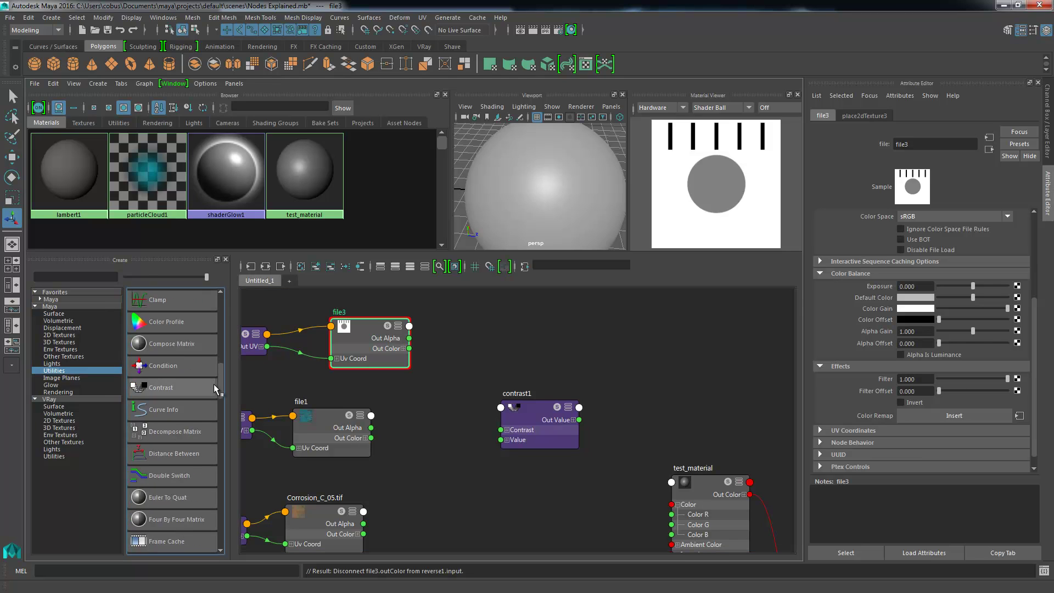
scroll(214, 389, "down", 8)
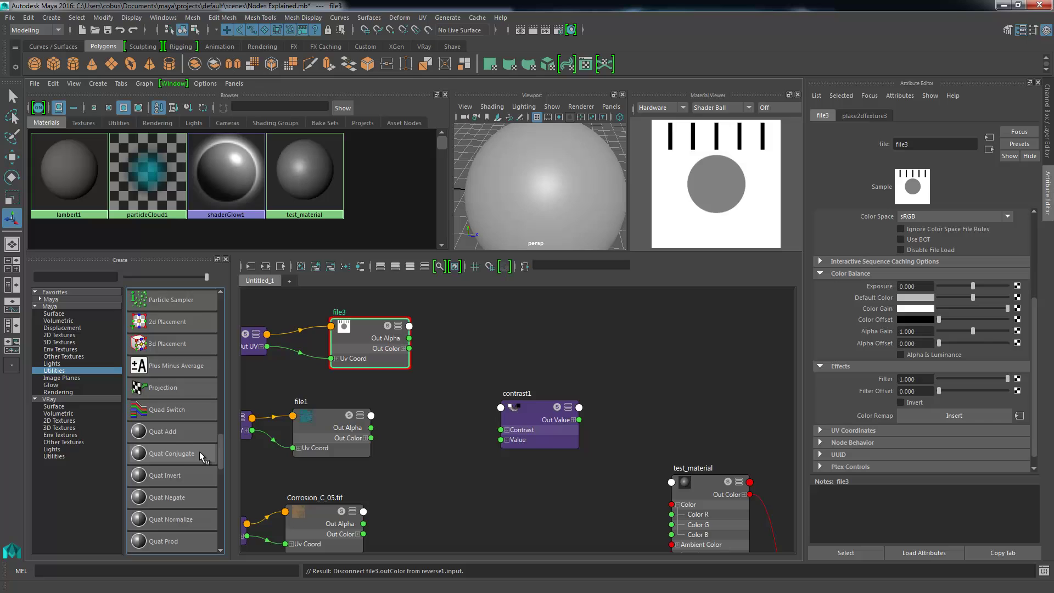
scroll(198, 472, "down", 5)
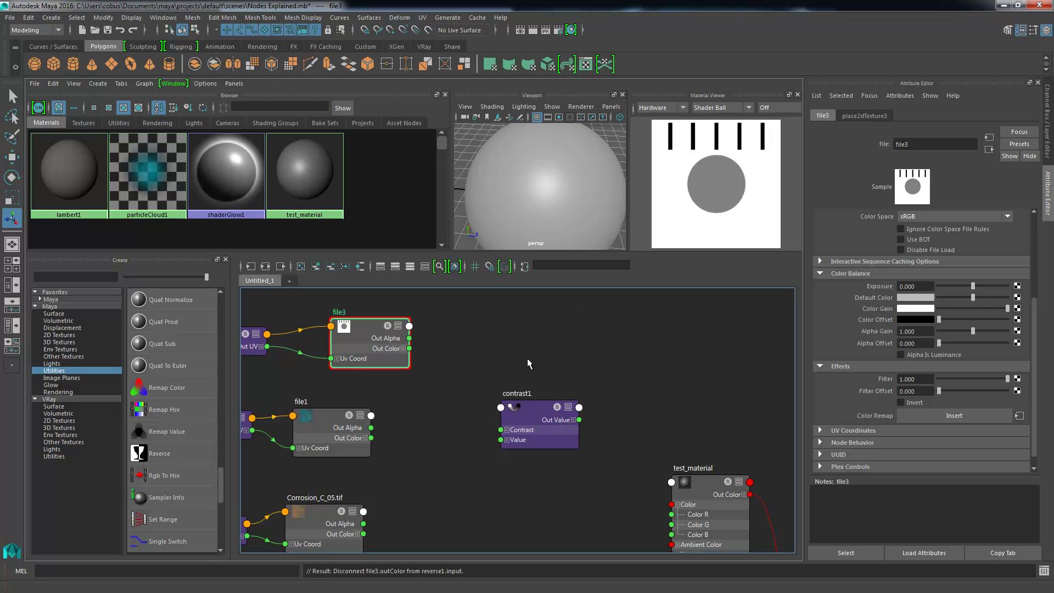
Move contrast1, wire file3 Out Color to its Value, and its Out Value to test_material Color.
left_click_drag(530, 418, 542, 372)
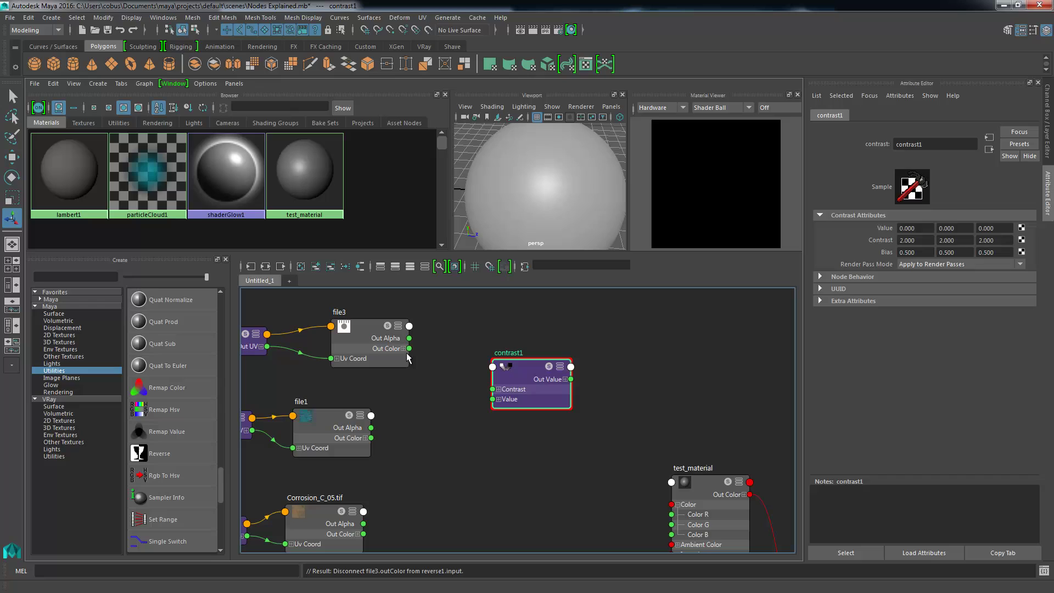
left_click_drag(410, 349, 492, 399)
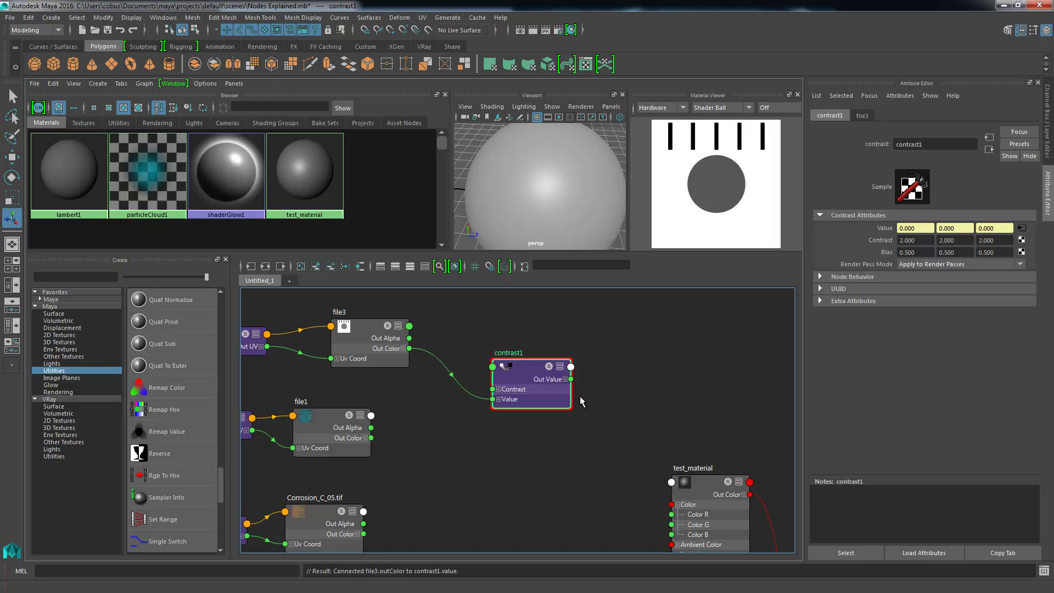
left_click_drag(571, 380, 679, 503)
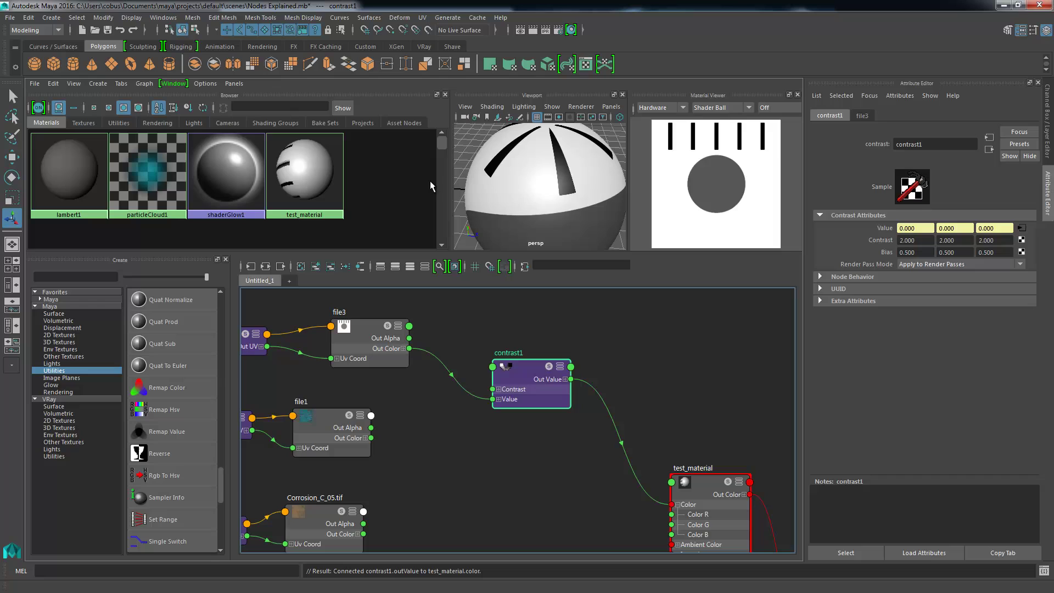
left_click(703, 487)
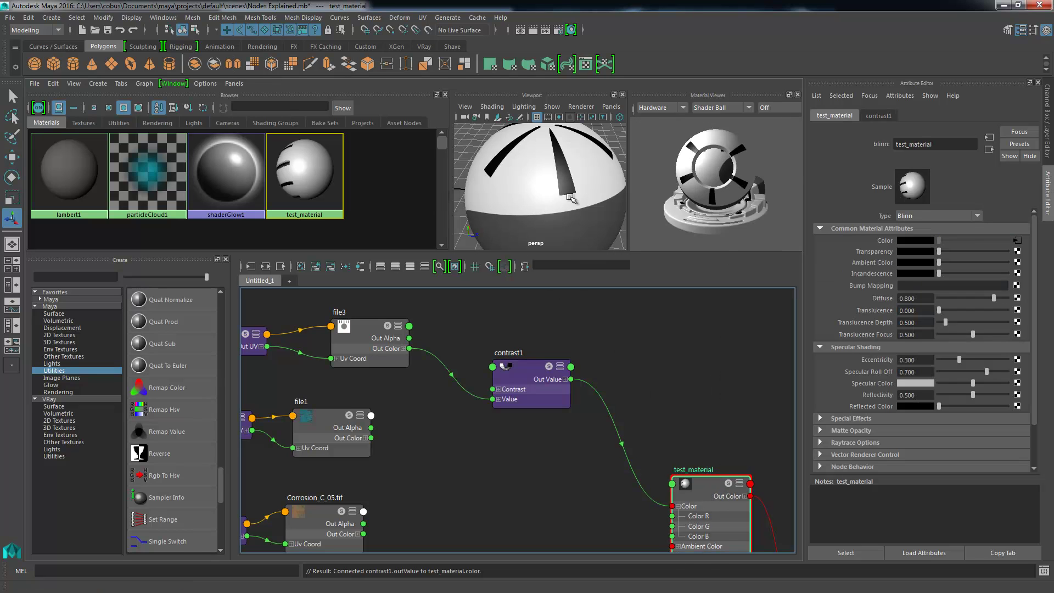
left_click_drag(573, 200, 549, 159, "alt")
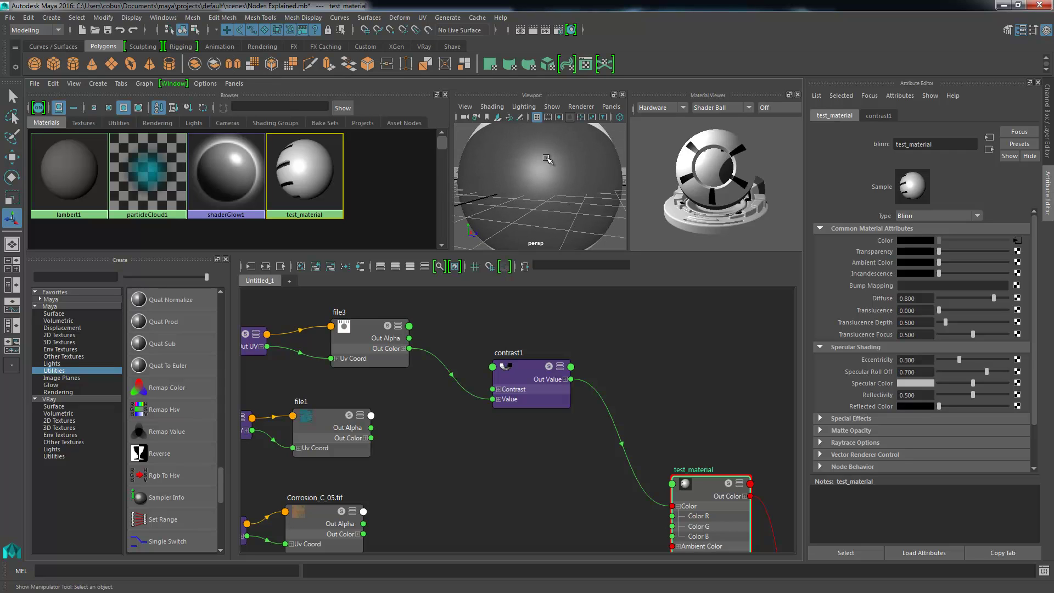
left_click(516, 373)
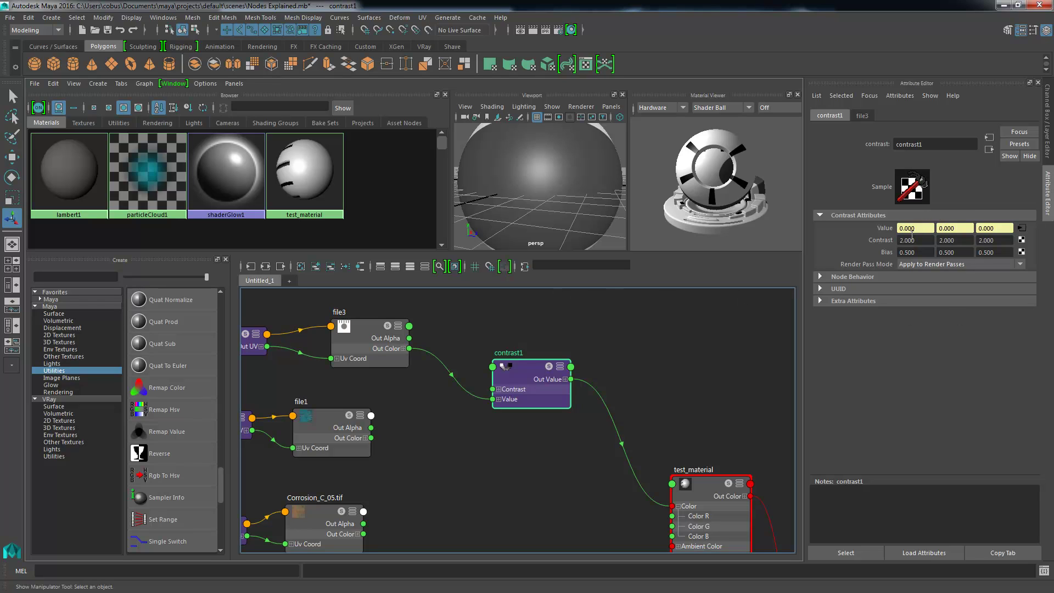
left_click(921, 239)
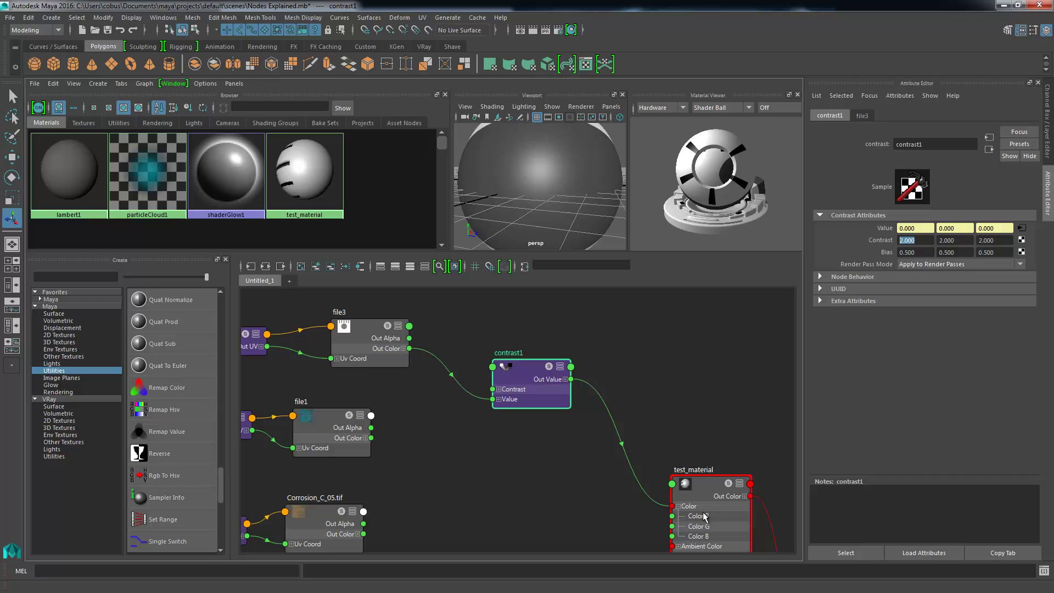
mouse_move(675, 523)
left_click(928, 252)
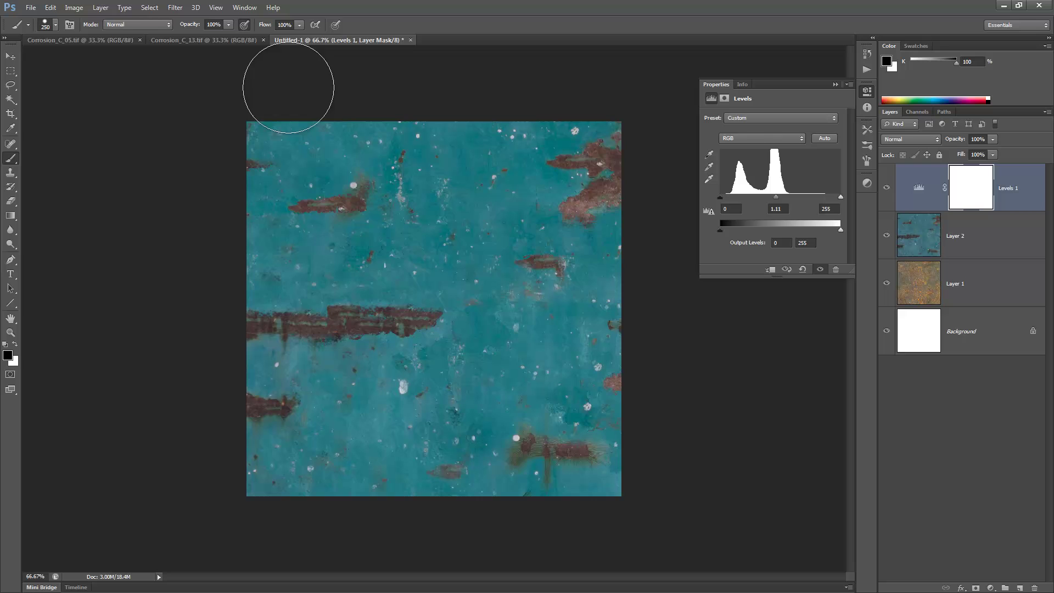
Start opening a file from the File menu, then cancel the Open dialog.
left_click(30, 8)
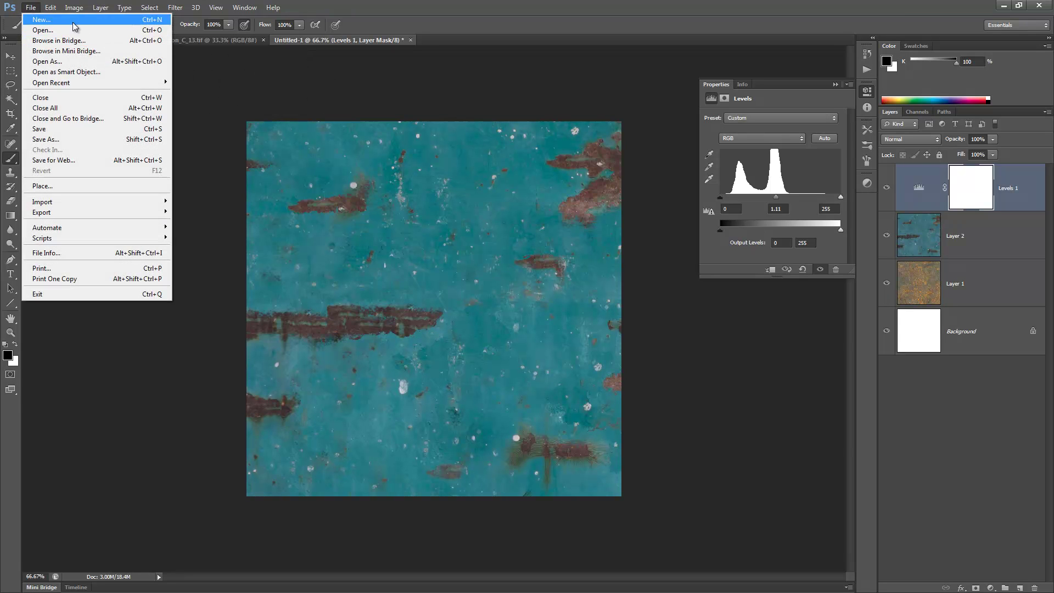
left_click(74, 30)
left_click(681, 408)
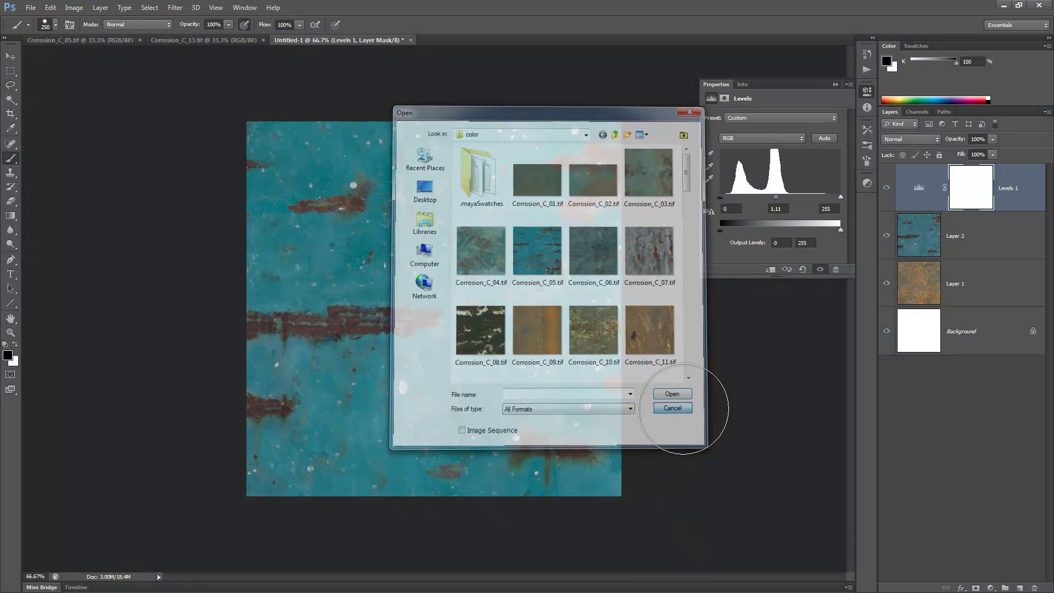
Create a new 2048 × 2048 pixel document.
key("ctrl+n")
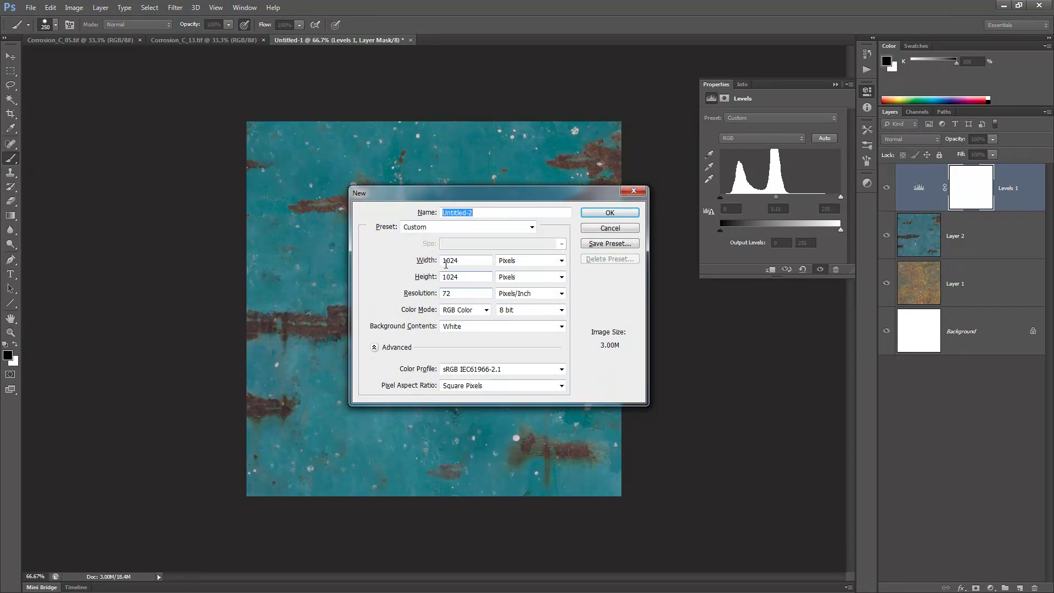
left_click_drag(449, 262, 252, 240)
type("4")
type("2048")
key("Tab")
type("2048")
key("Return")
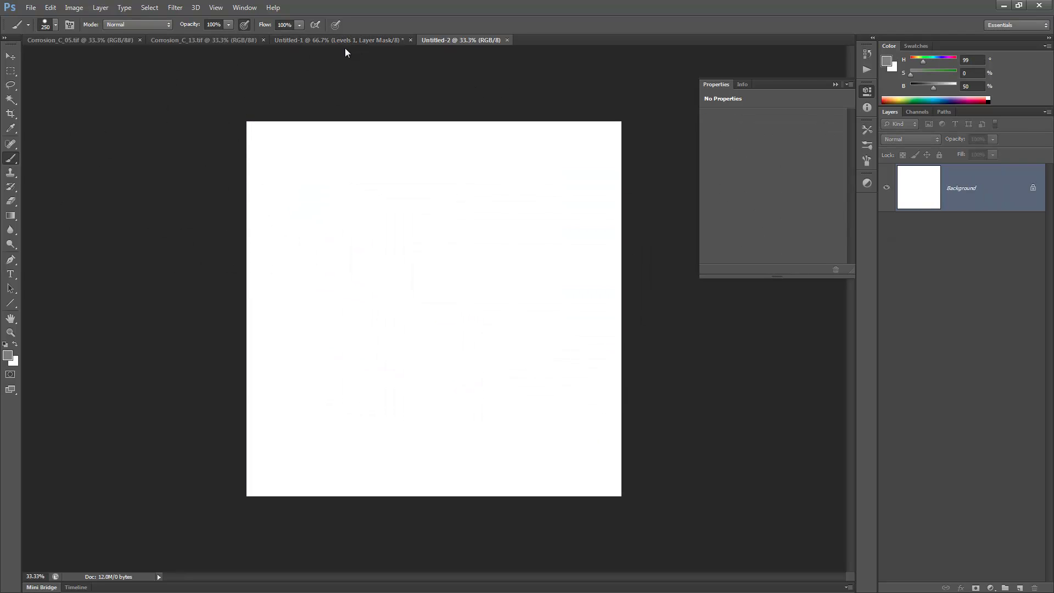
Undo a test stroke, shrink the brush to 70, and set the foreground colour to pure black.
left_click_drag(297, 190, 544, 259)
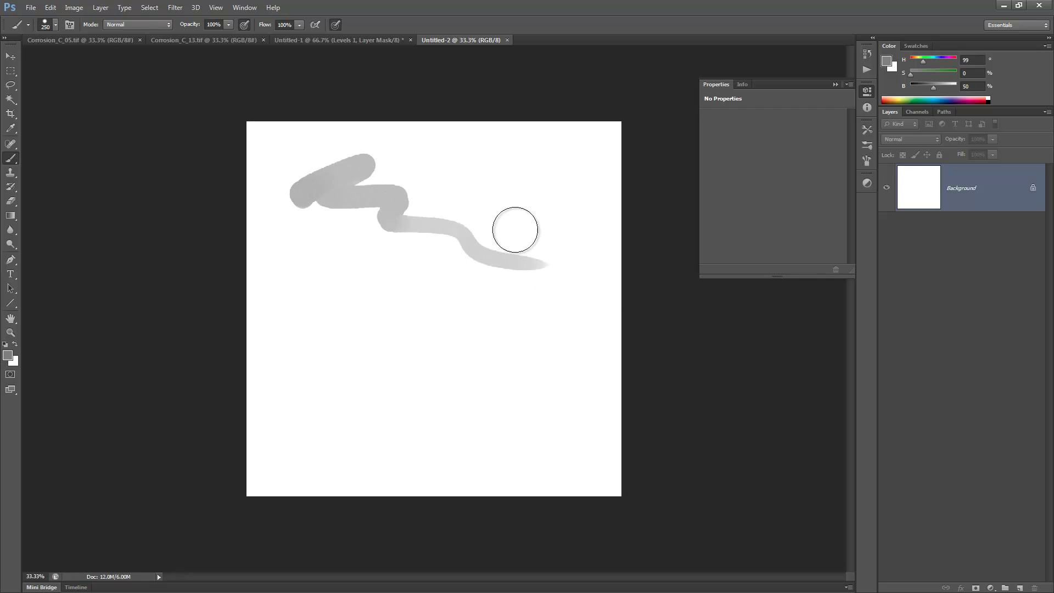
key("ctrl+z")
key("bracketleft")
key("bracketleft")
key("bracketleft")
key("bracketleft")
key("bracketleft")
key("bracketleft")
key("bracketleft")
key("bracketleft")
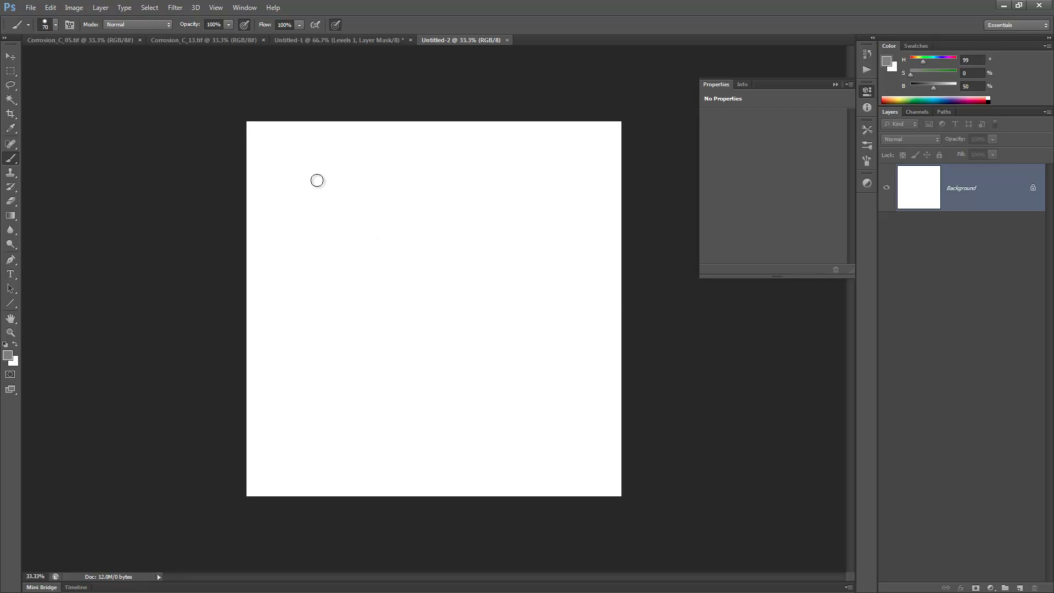
left_click(8, 356)
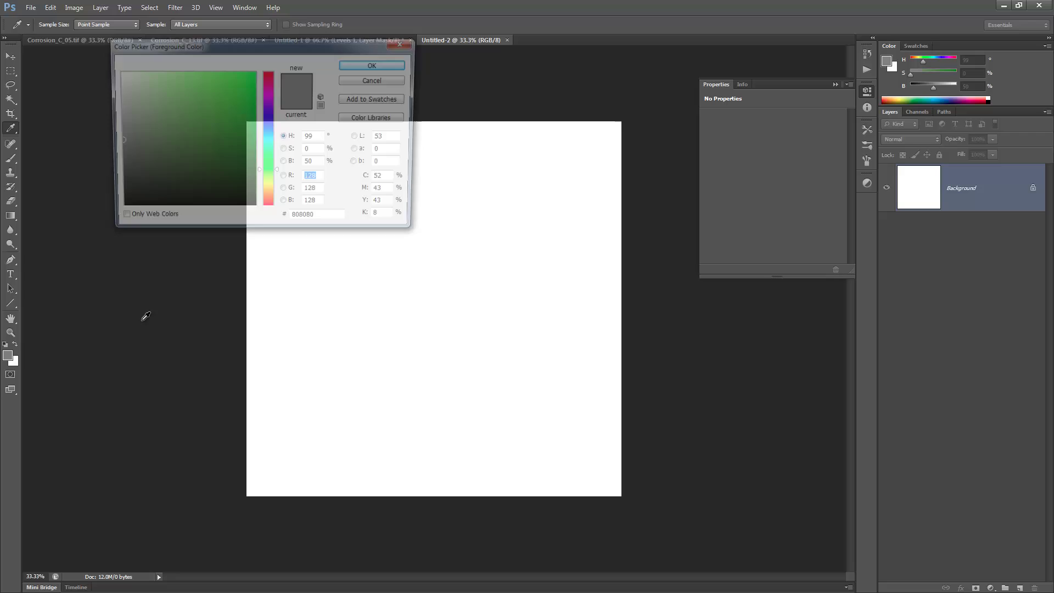
left_click(117, 210)
left_click(400, 66)
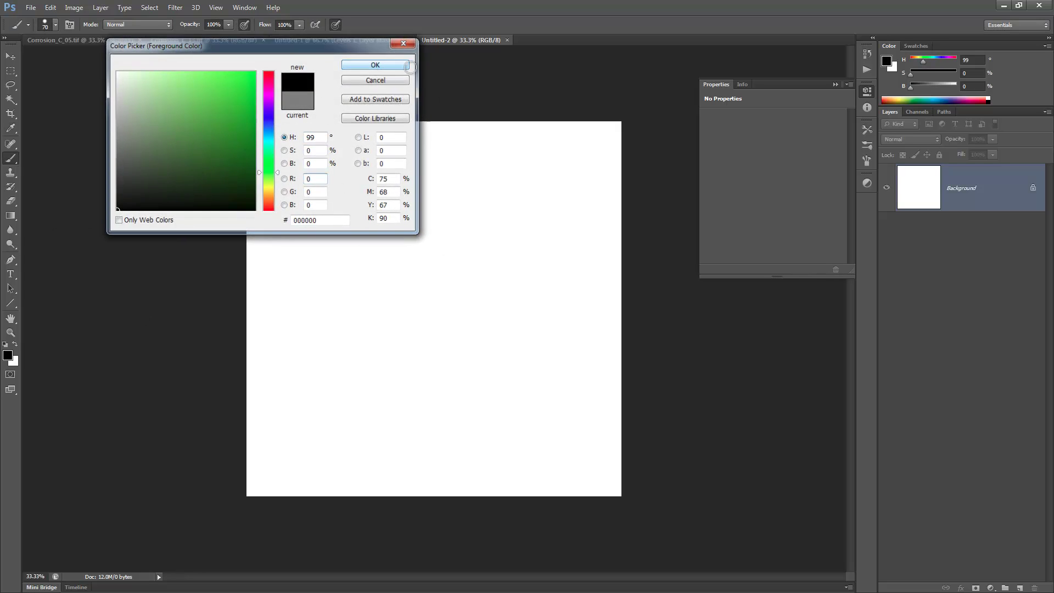
Zoom the canvas to 66.7% and reduce the brush size to 10.
left_click_drag(314, 167, 407, 167)
key("ctrl+z")
key("bracketleft")
key("bracketleft")
key("bracketleft")
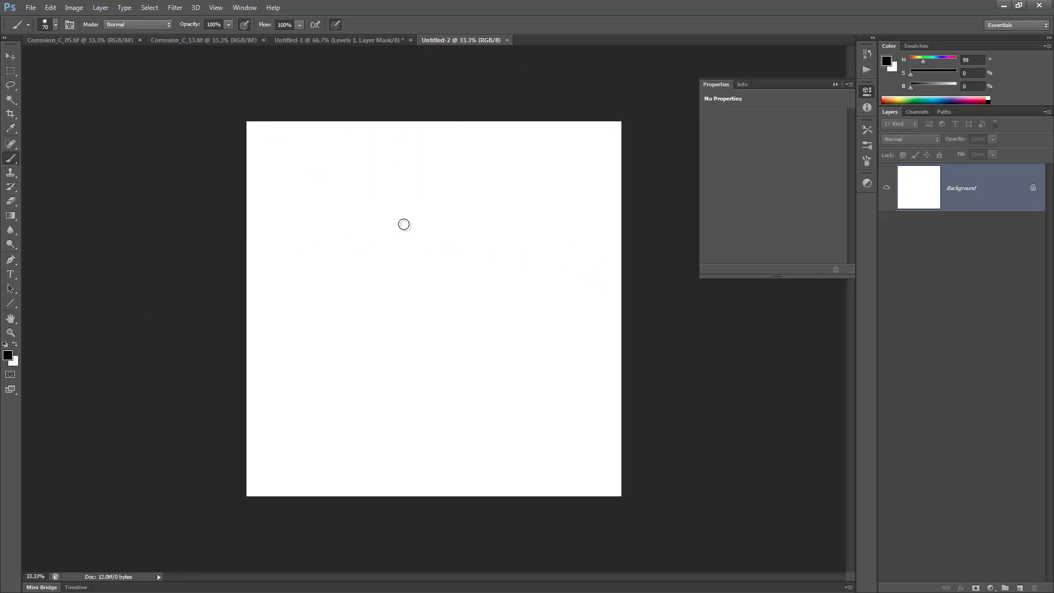
key("bracketleft")
key("bracketleft")
key("bracketleft")
key("z")
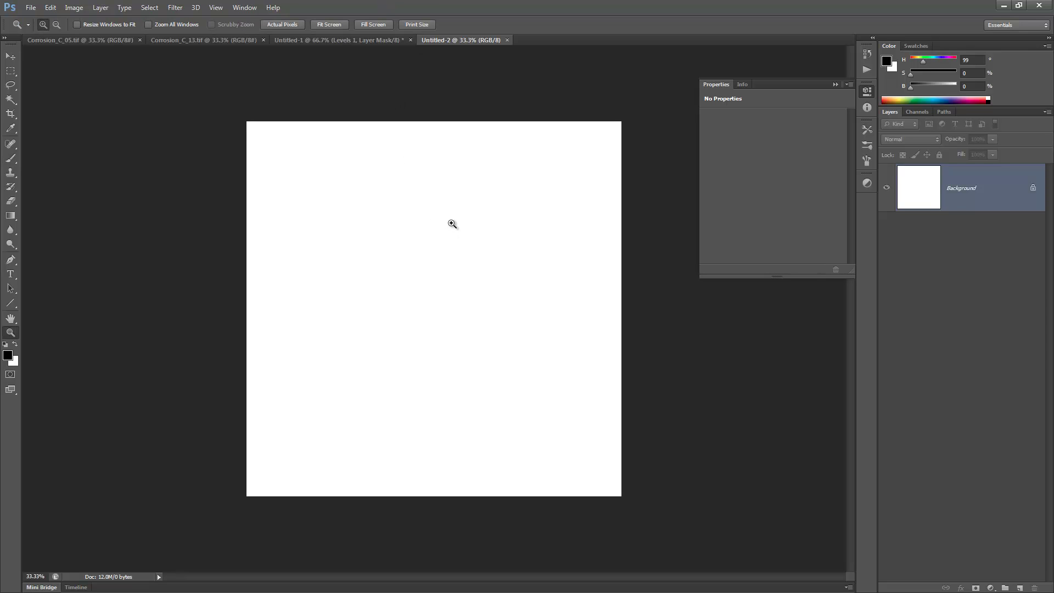
left_click(448, 223)
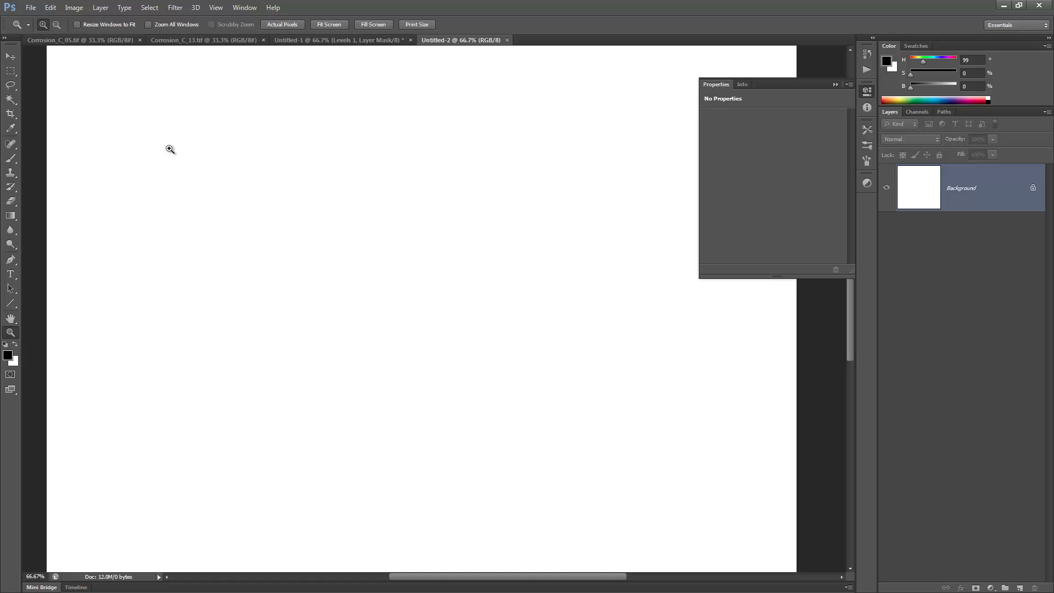
key("b")
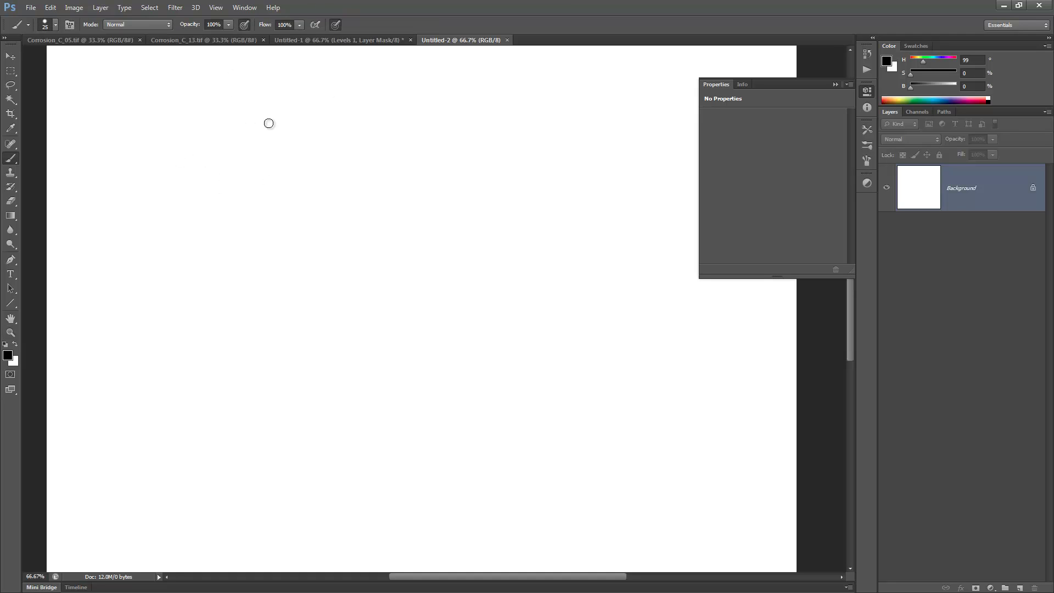
key("bracketleft")
key("bracketleft")
Sketch the upper histogram frame and rising curve, labelled 0 on the left and 1 on the right.
left_click_drag(248, 107, 236, 204)
left_click_drag(241, 149, 503, 139)
left_click_drag(515, 103, 503, 199)
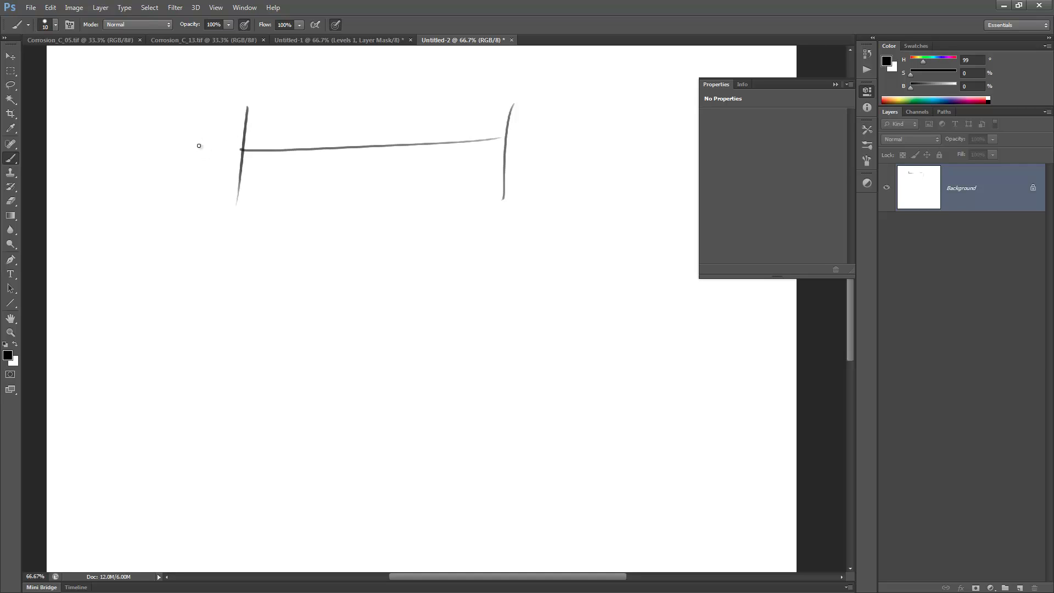
left_click_drag(205, 134, 208, 145)
left_click_drag(549, 124, 547, 138)
mouse_move(237, 153)
left_mouse_down()
mouse_move(273, 138)
mouse_move(316, 94)
mouse_move(388, 142)
mouse_move(408, 132)
mouse_move(428, 142)
mouse_move(467, 88)
mouse_move(471, 134)
mouse_move(506, 136)
left_mouse_up()
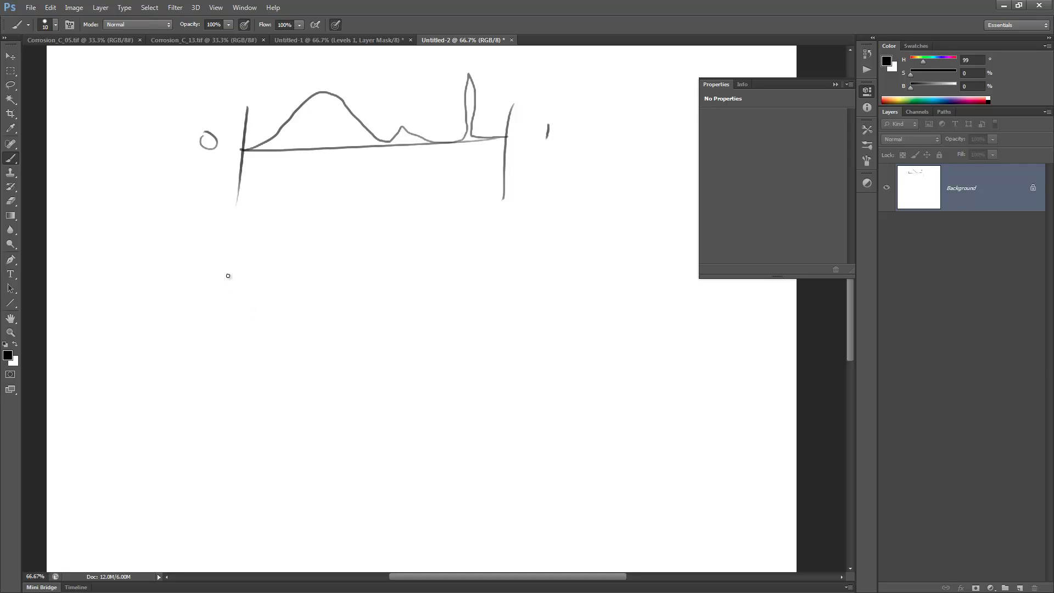
Draw a second empty axis below, with two vertical lines and a horizontal baseline.
left_click_drag(237, 304, 239, 379)
left_click_drag(501, 300, 509, 392)
left_click_drag(233, 344, 499, 336)
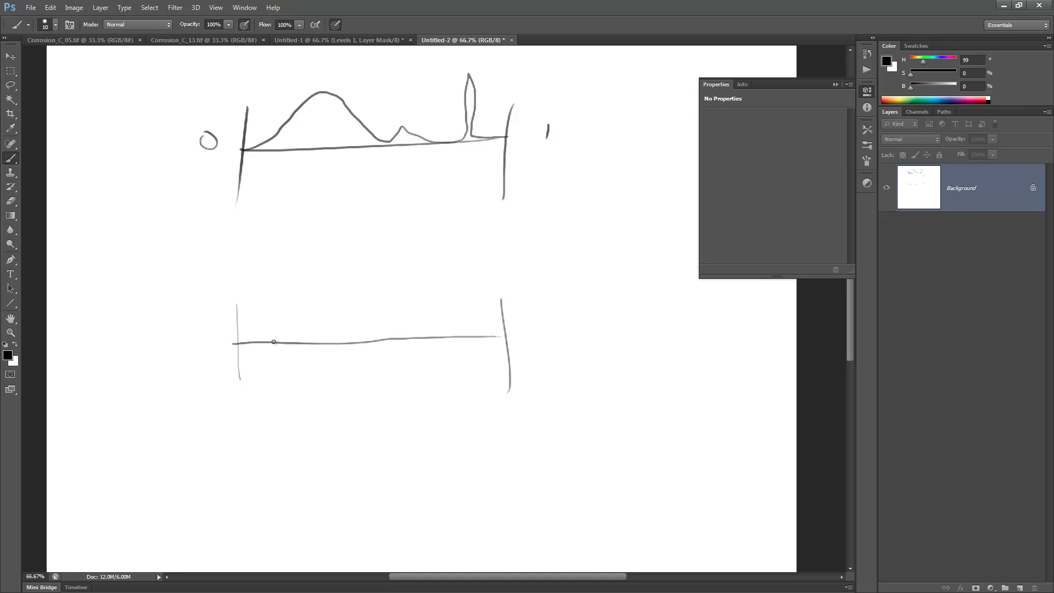
left_click_drag(240, 336, 245, 328)
Brush the shifted histogram curve on the lower axis, a leftward arrow, and a vertical line.
mouse_move(241, 343)
left_mouse_down()
mouse_move(290, 284)
mouse_move(335, 331)
mouse_move(358, 337)
mouse_move(381, 321)
mouse_move(424, 336)
mouse_move(456, 296)
mouse_move(466, 332)
mouse_move(514, 334)
left_mouse_up()
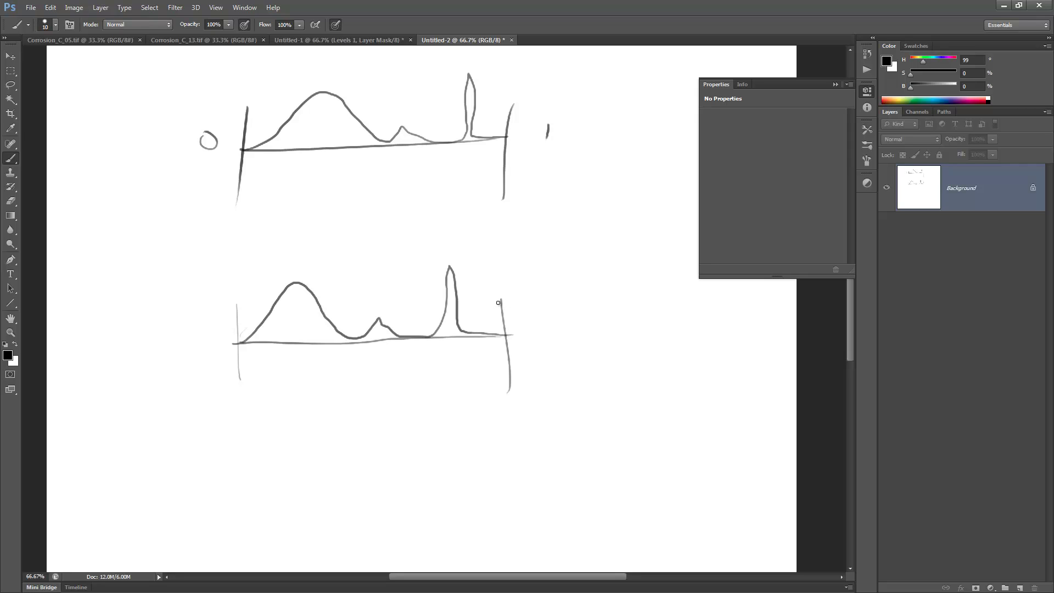
mouse_move(490, 247)
left_mouse_down()
mouse_move(407, 247)
mouse_move(420, 248)
left_mouse_up()
left_click_drag(358, 229, 354, 459)
left_click_drag(520, 326, 523, 344)
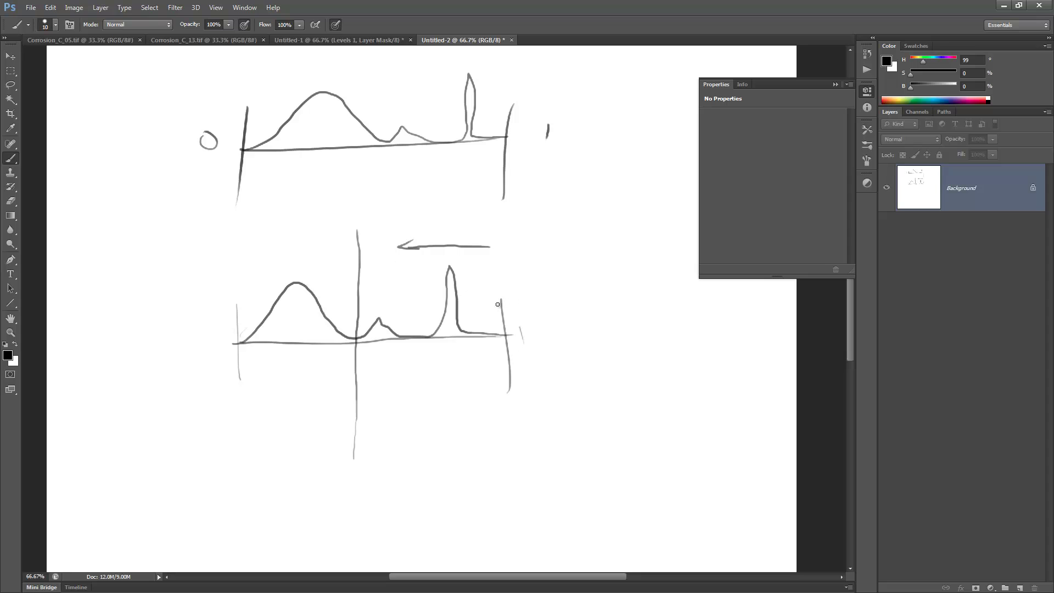
Hand-write the labels A, B and xc on the lower graph.
left_click_drag(509, 301, 520, 293)
mouse_move(348, 196)
left_mouse_down()
mouse_move(358, 199)
mouse_move(353, 218)
left_mouse_up()
mouse_move(223, 283)
left_mouse_down()
mouse_move(235, 287)
mouse_move(226, 297)
left_mouse_up()
left_click_drag(254, 279, 255, 291)
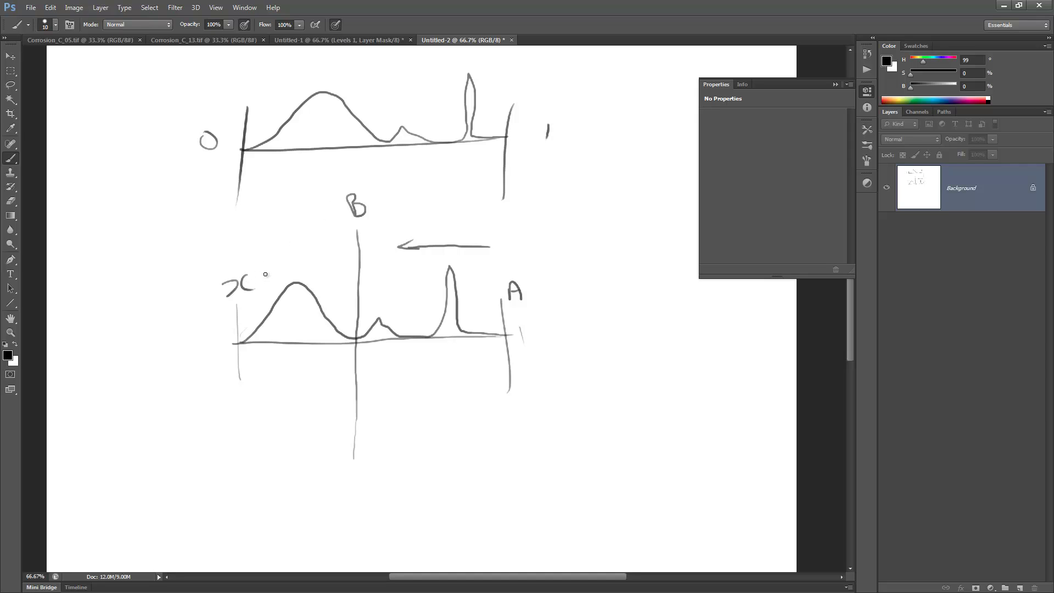
left_click_drag(266, 272, 340, 223)
In Untitled-1, trash the Levels 1 layer and add an Exposure adjustment layer above Layer 2.
left_click(331, 39)
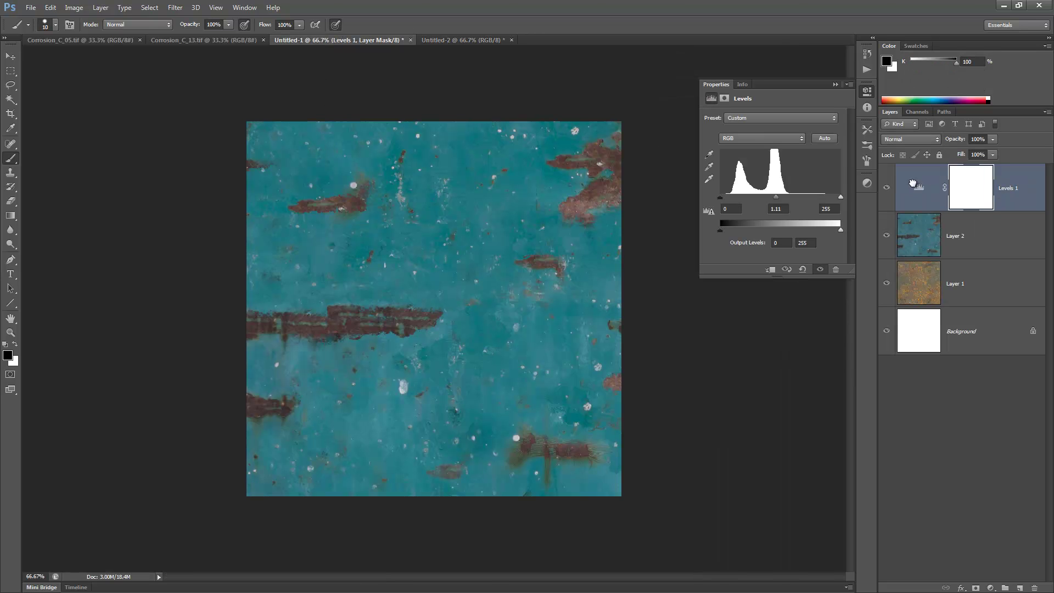
left_click_drag(913, 185, 1035, 587)
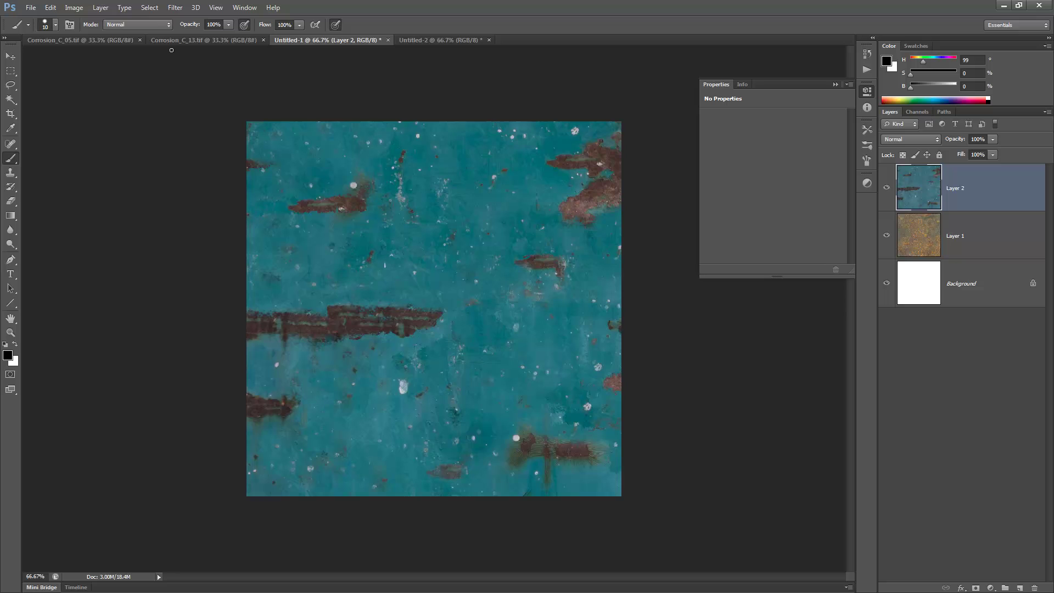
left_click(990, 587)
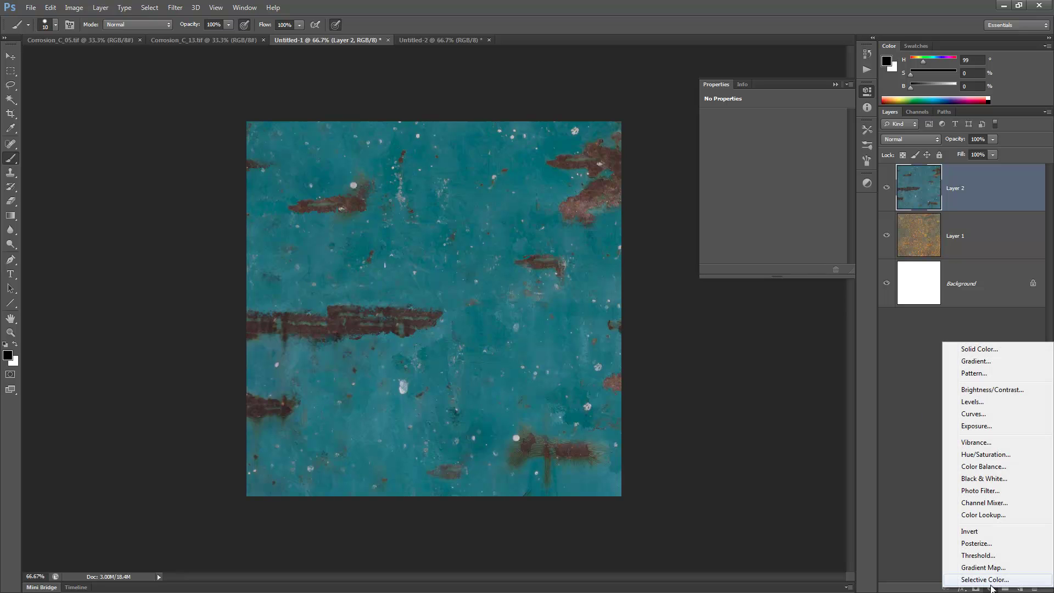
left_click(972, 429)
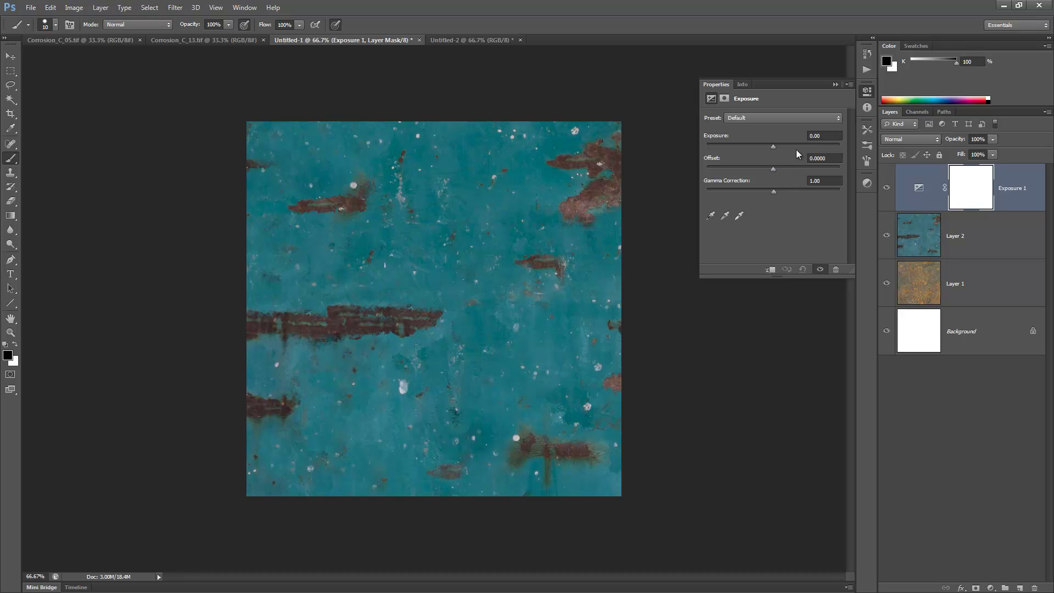
Set Exposure to +2.31 and Offset to -0.0248, then minimize Photoshop.
left_click_drag(773, 146, 747, 176)
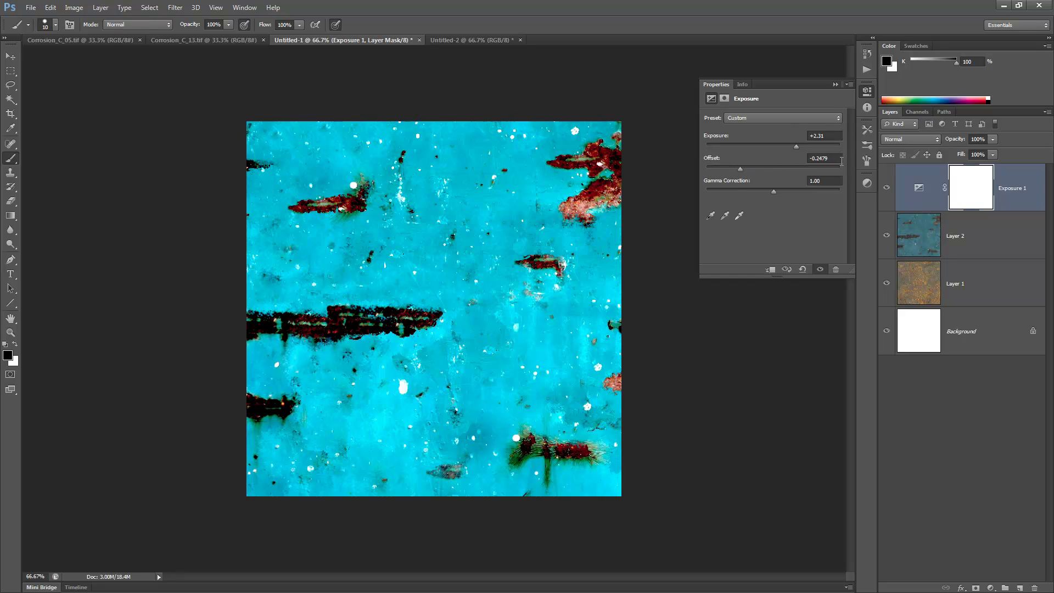
left_click_drag(741, 170, 769, 167)
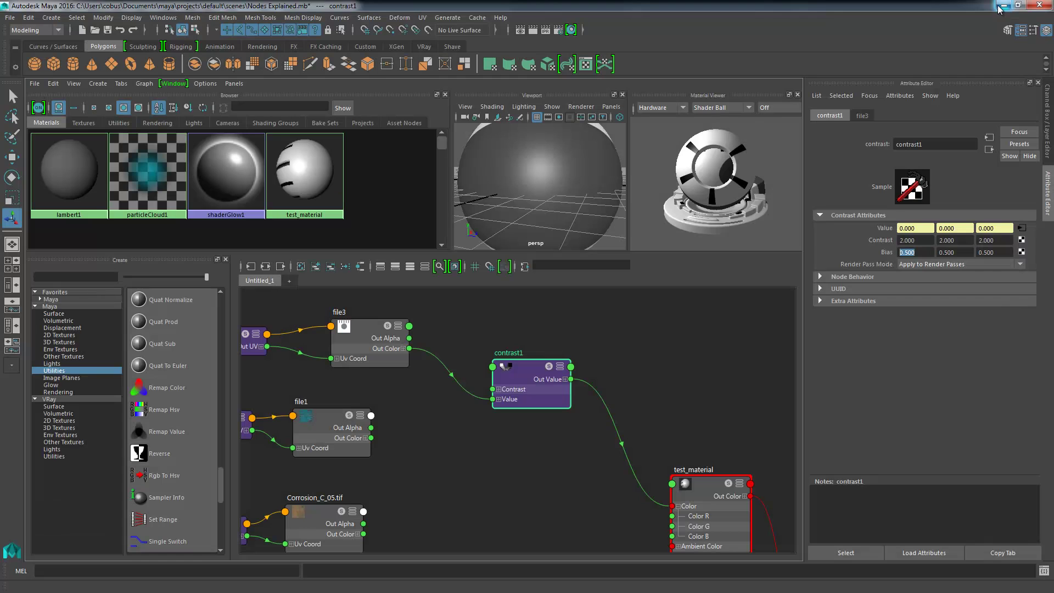
left_click(1004, 6)
Set all three contrast1 Bias values to 0.200.
left_click_drag(534, 373, 539, 377)
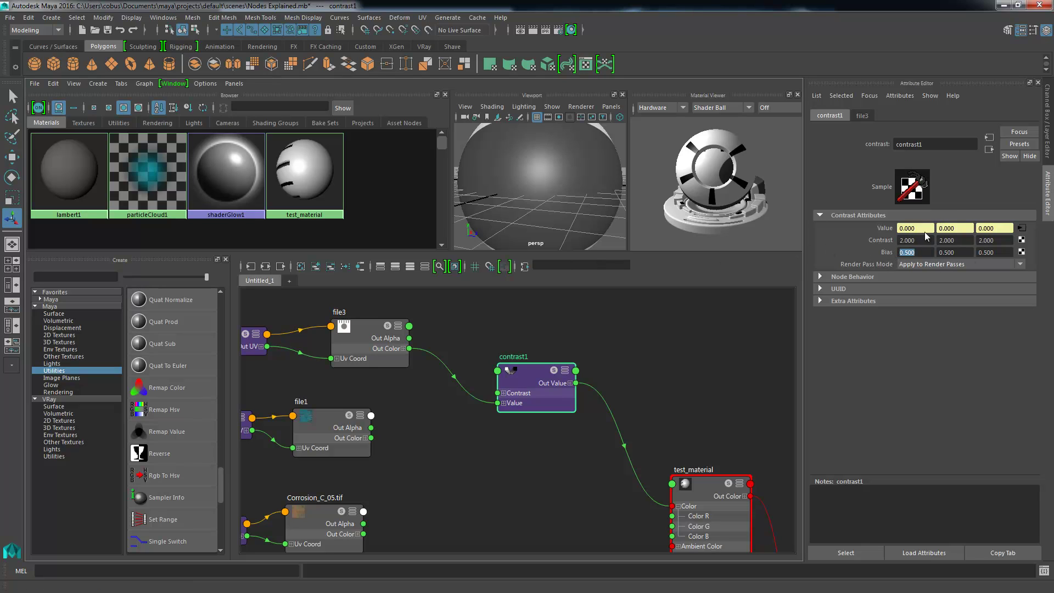
left_click(915, 240)
key("Tab")
type("0.2")
key("Tab")
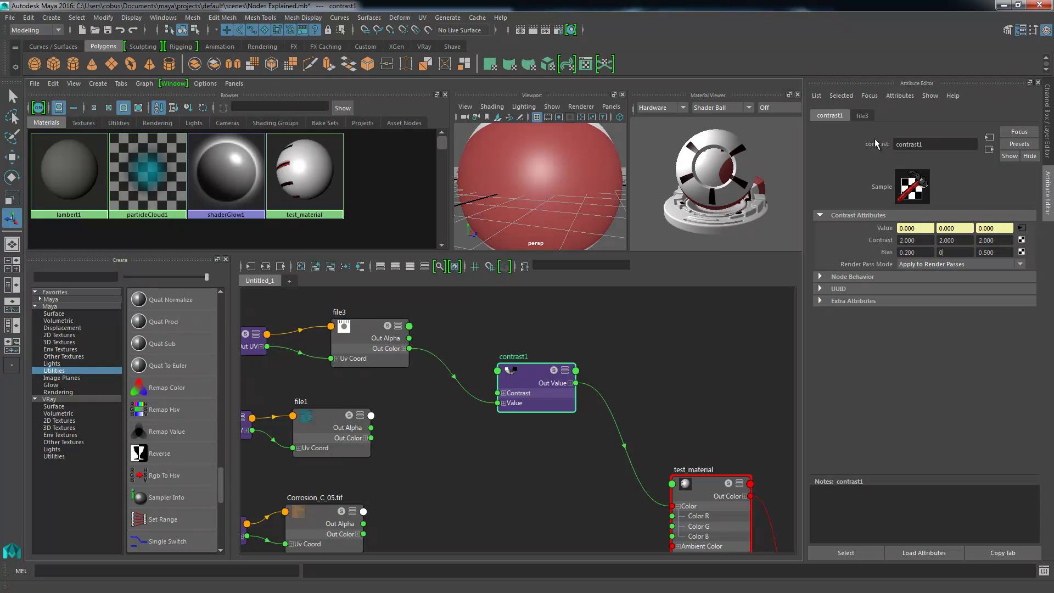
type("0.20")
key("Tab")
type("0.2")
key("Return")
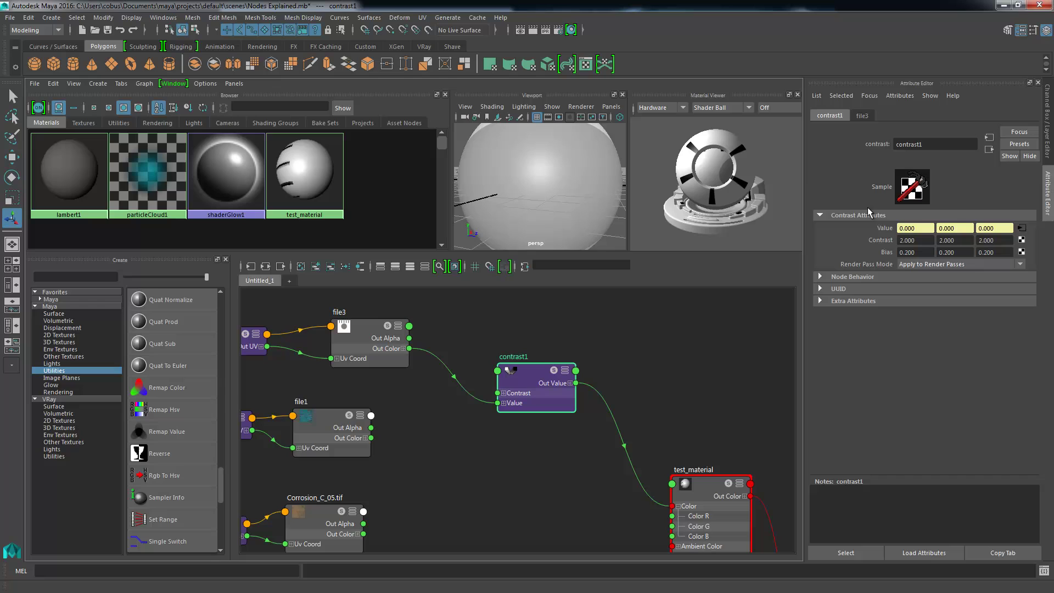
Raise all three contrast1 Bias values to 0.800, checking the sphere in the viewport.
scroll(551, 189, "down", 5)
left_click_drag(630, 165, 535, 171, "alt")
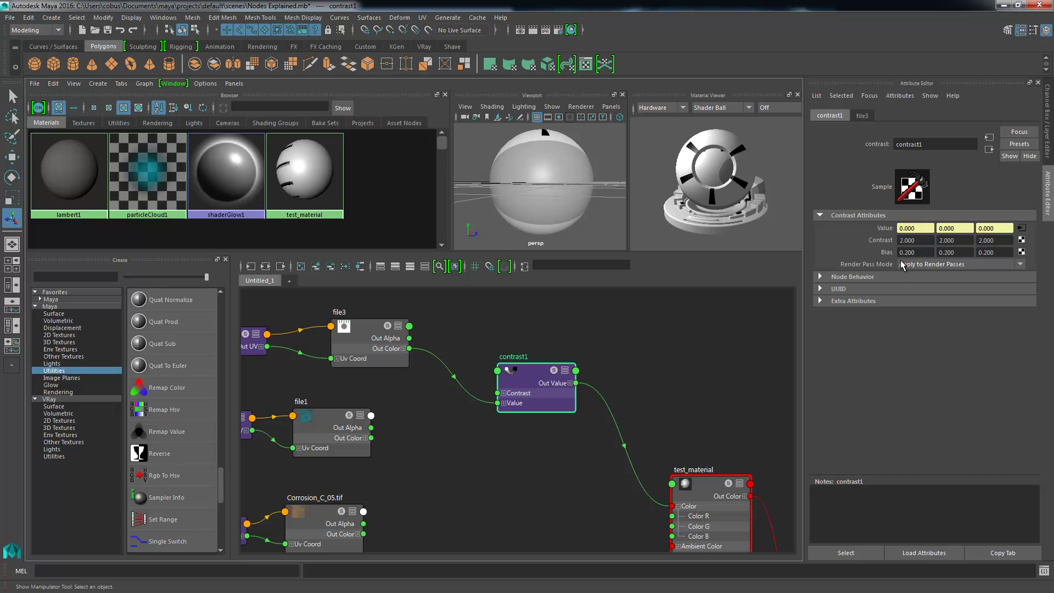
left_click_drag(569, 205, 571, 219, "alt")
double_click(916, 252)
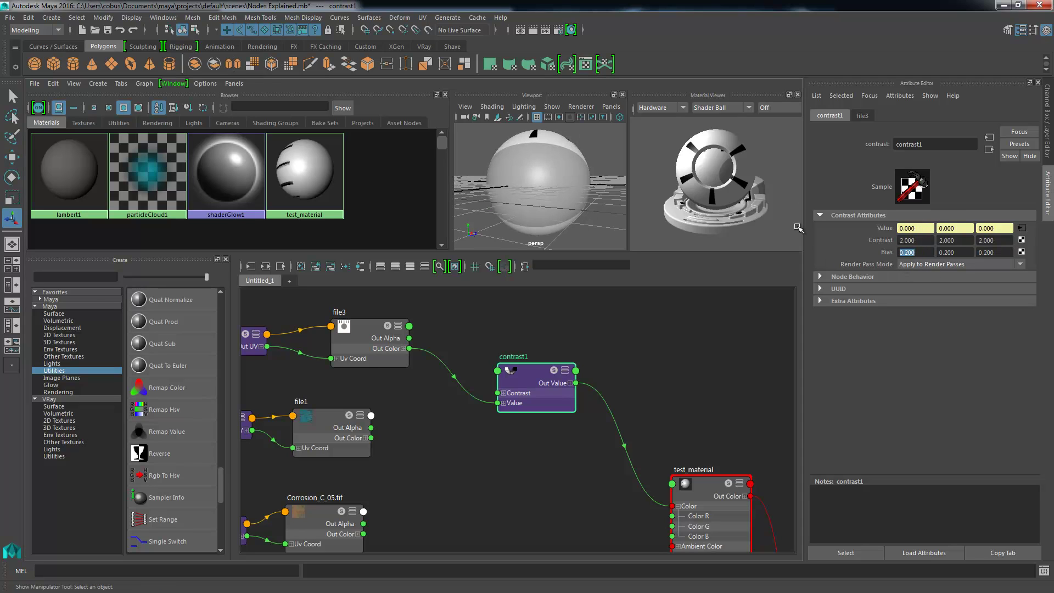
type("0.8")
key("Tab")
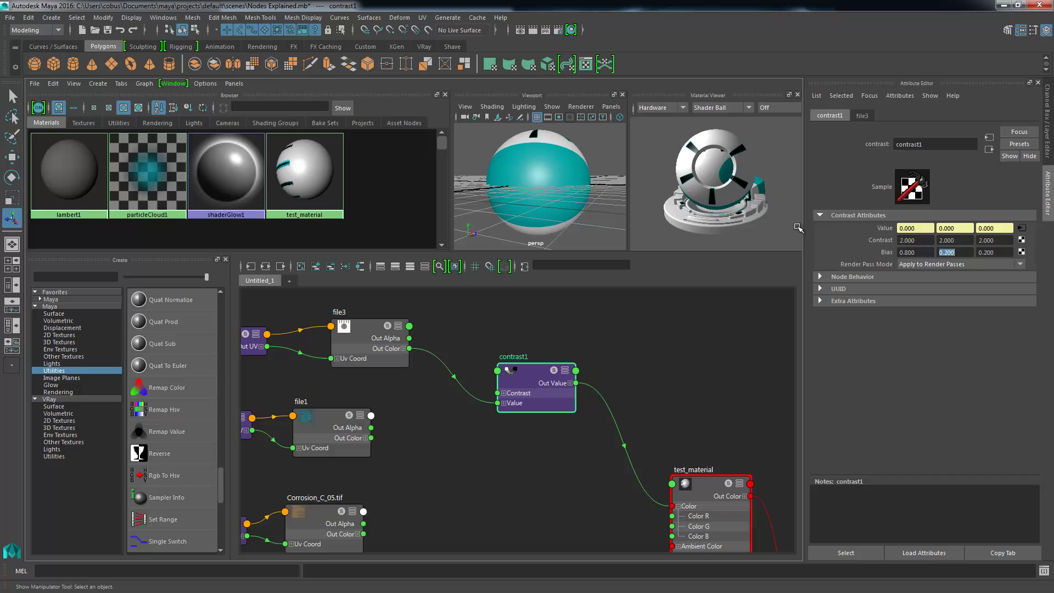
type("0.8")
key("Tab")
type("0.8")
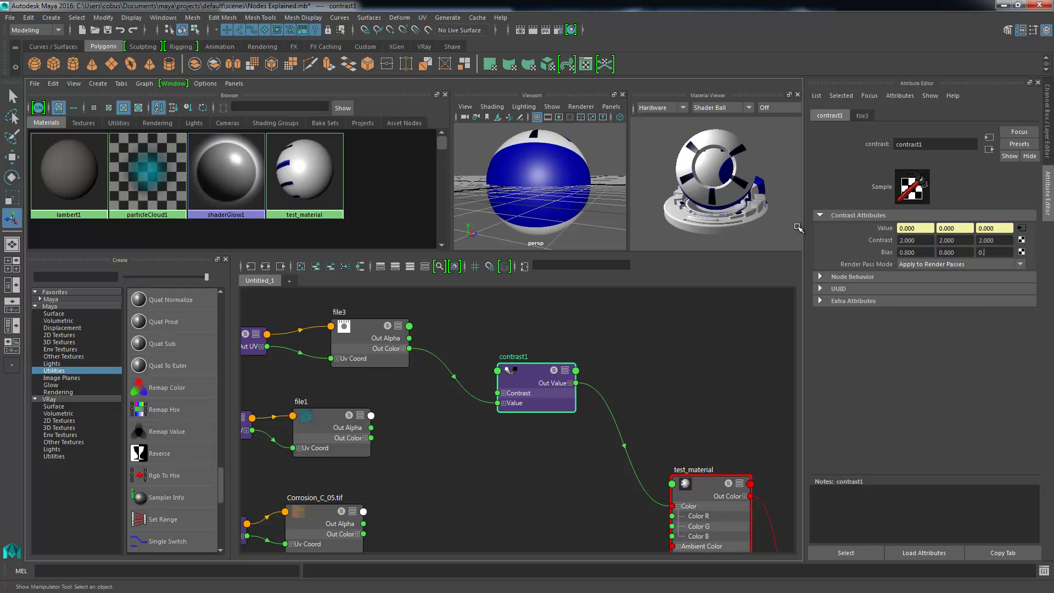
key("Return")
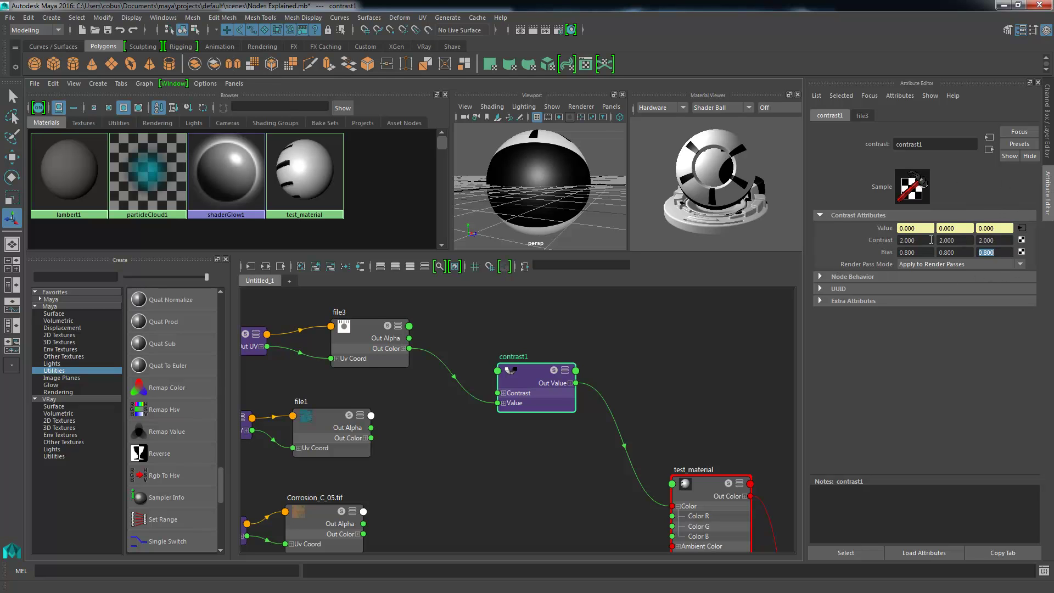
left_click(928, 171)
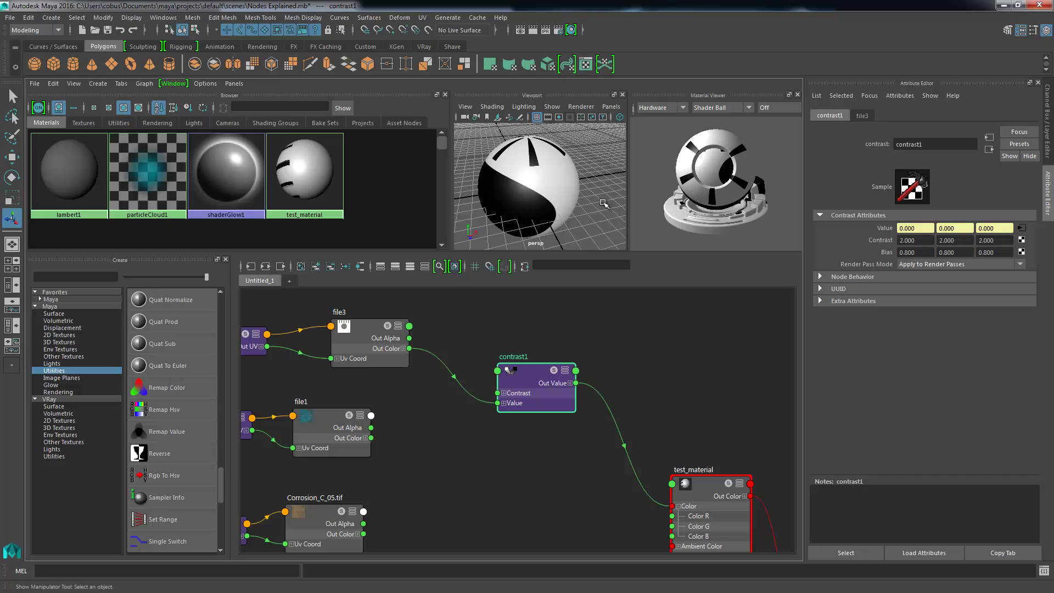
left_click(909, 240)
left_click(893, 252)
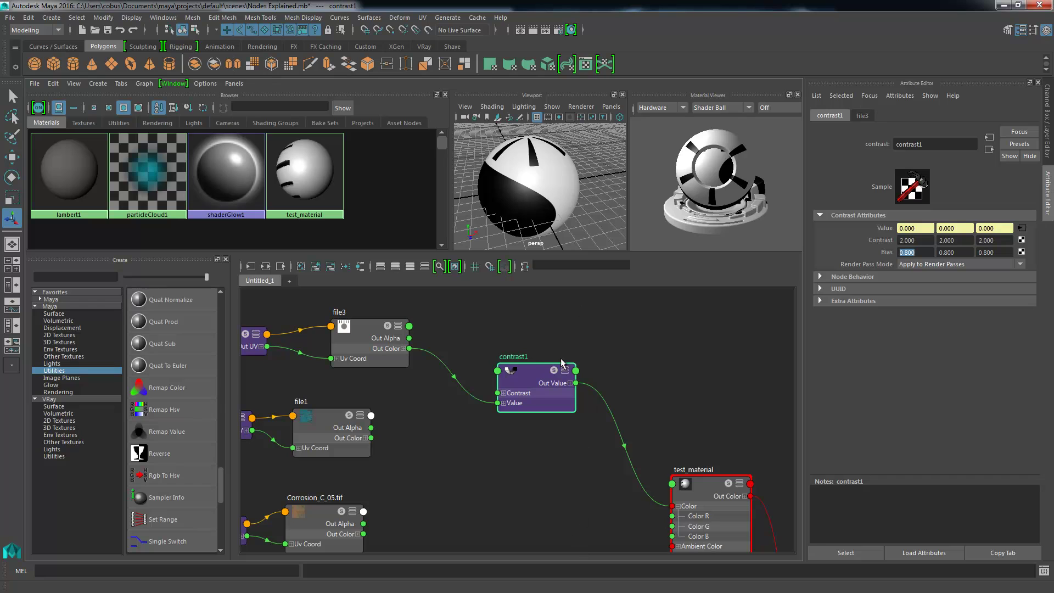
Select the contrast1 node and frame the graph to bring blinn1SG into view.
left_click_drag(571, 375, 592, 382)
key("a")
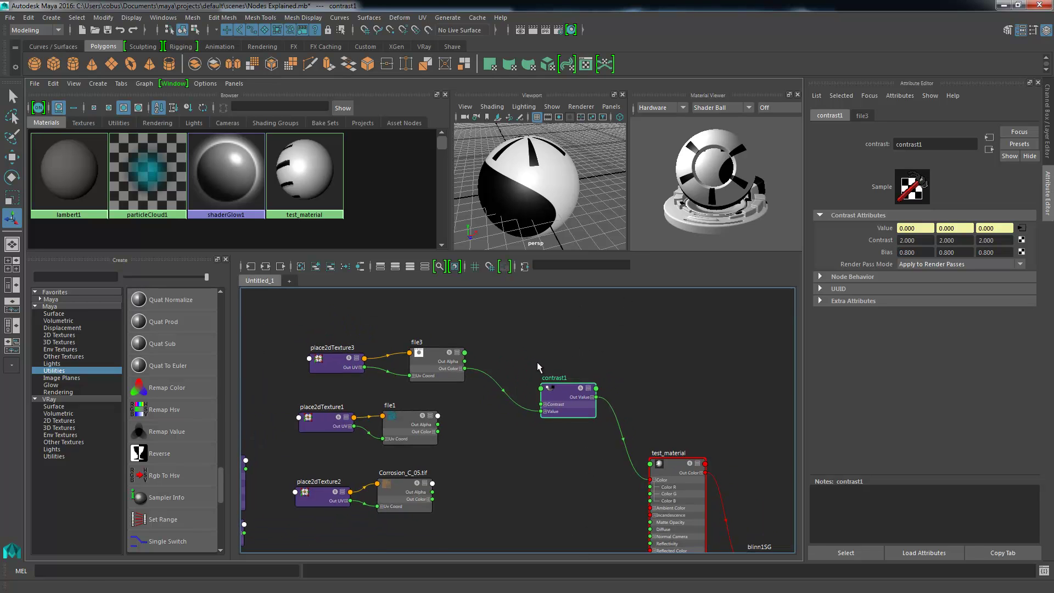
left_click(583, 354)
left_click(569, 407)
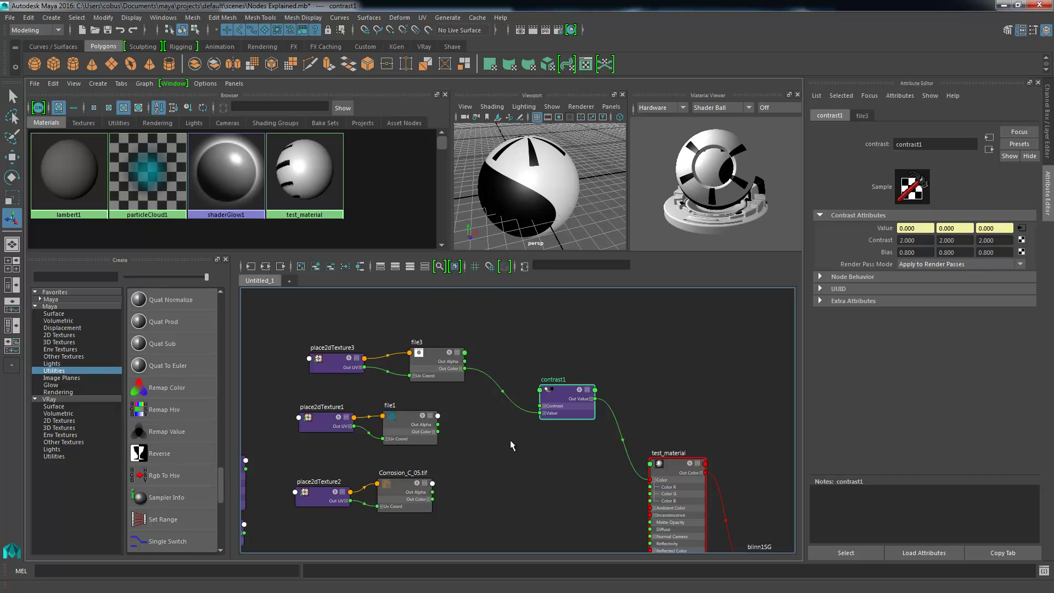
key("a")
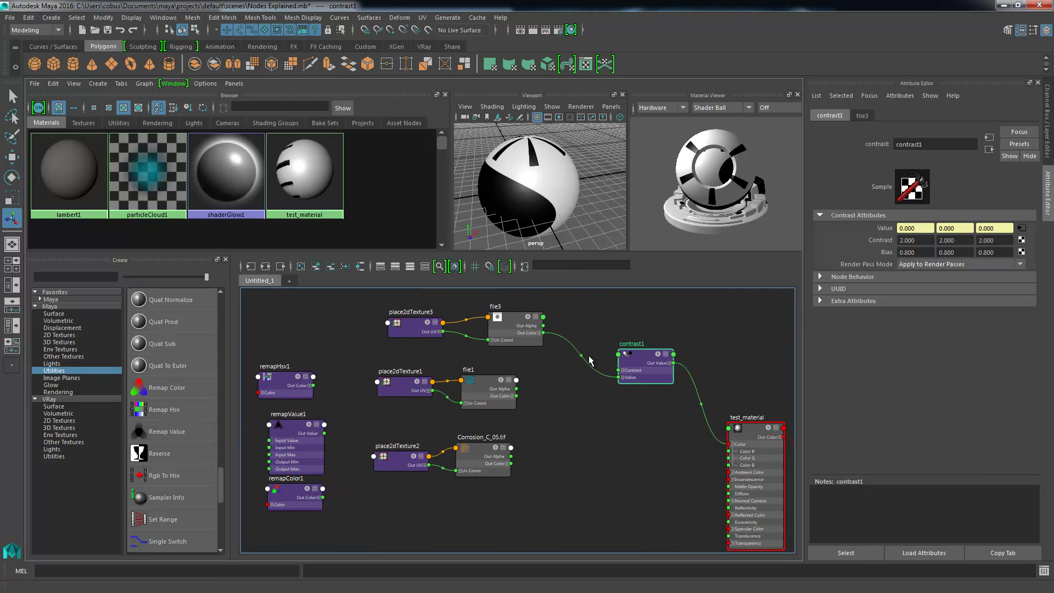
key("f")
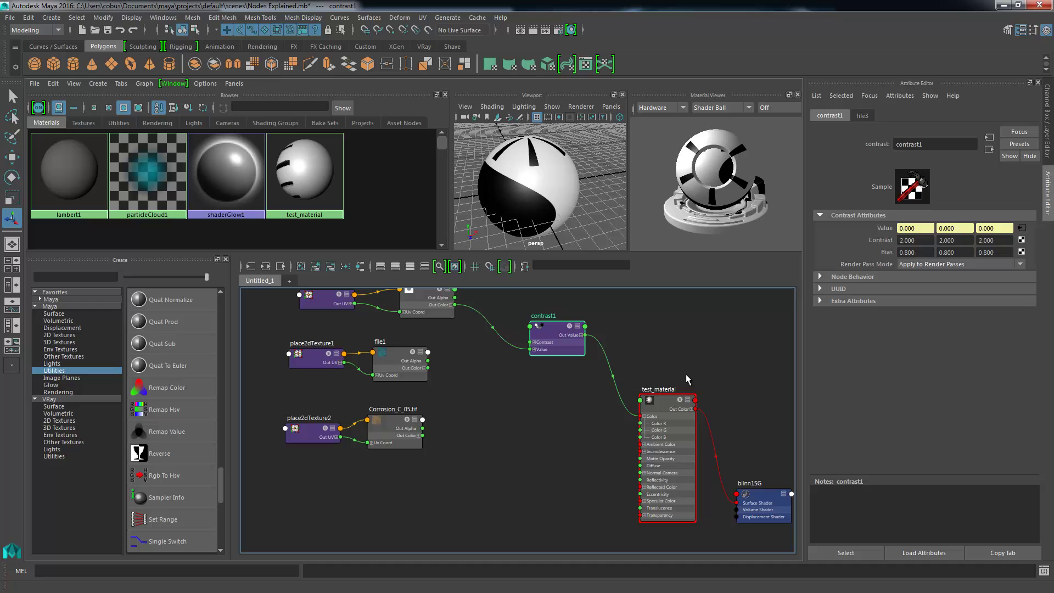
Graph only contrast1's connected network, from place2dTexture3 and file3 through to blinn1SG.
left_click(55, 342)
key("f")
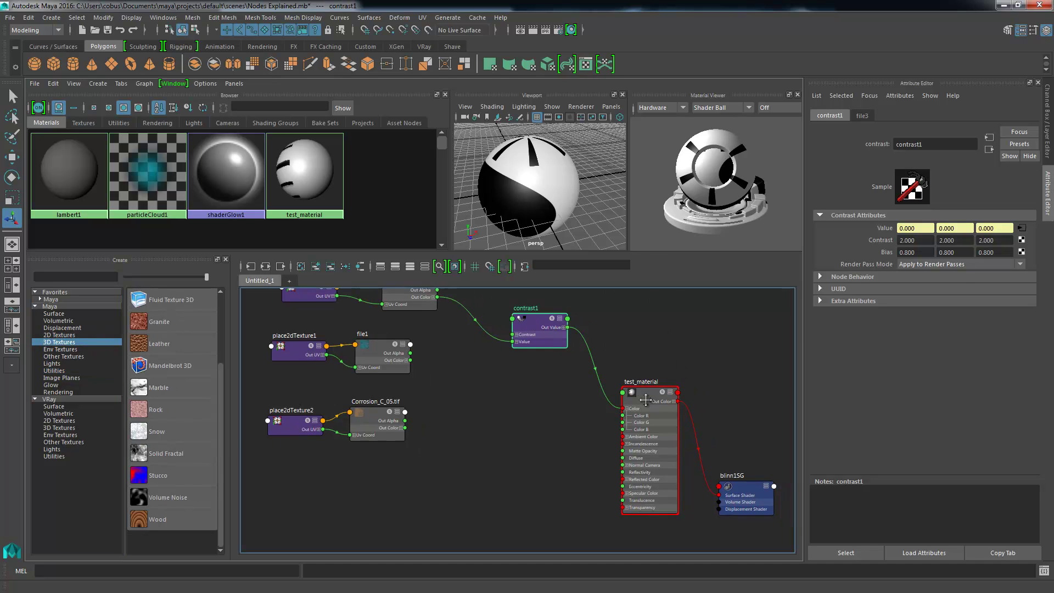
key("a")
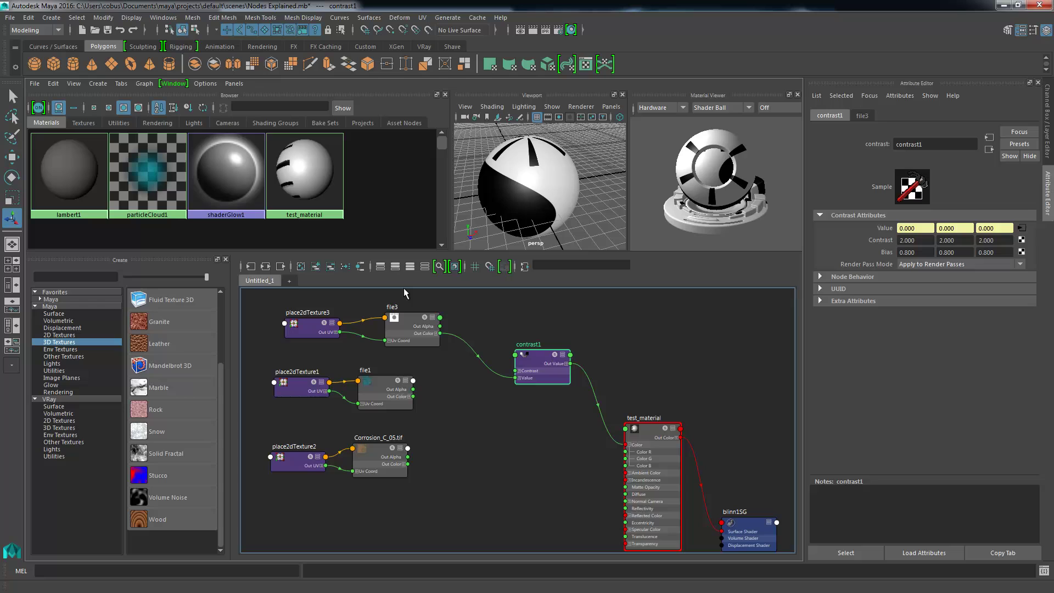
key("a")
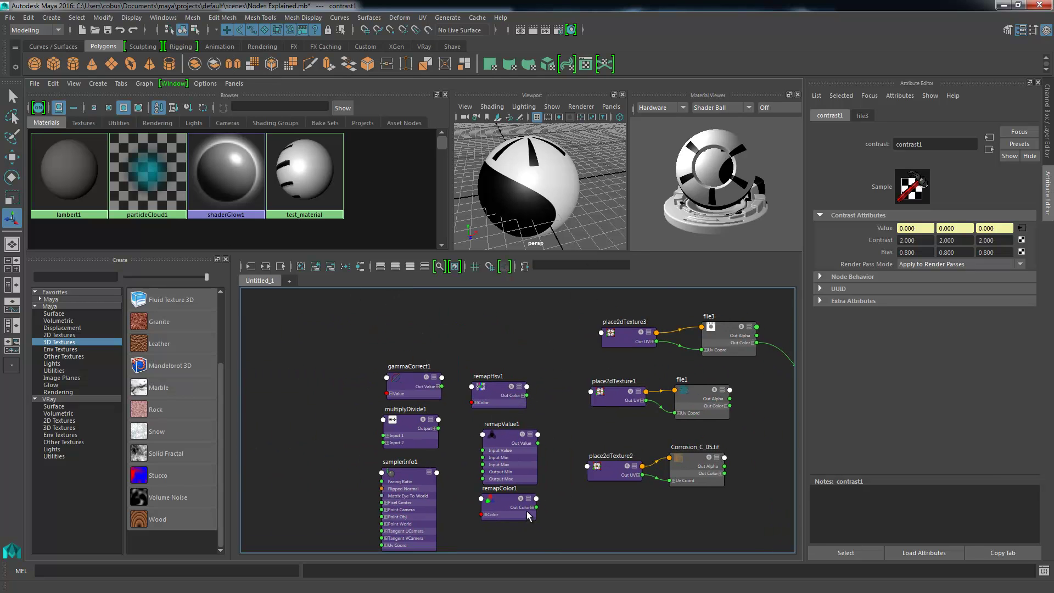
key("a")
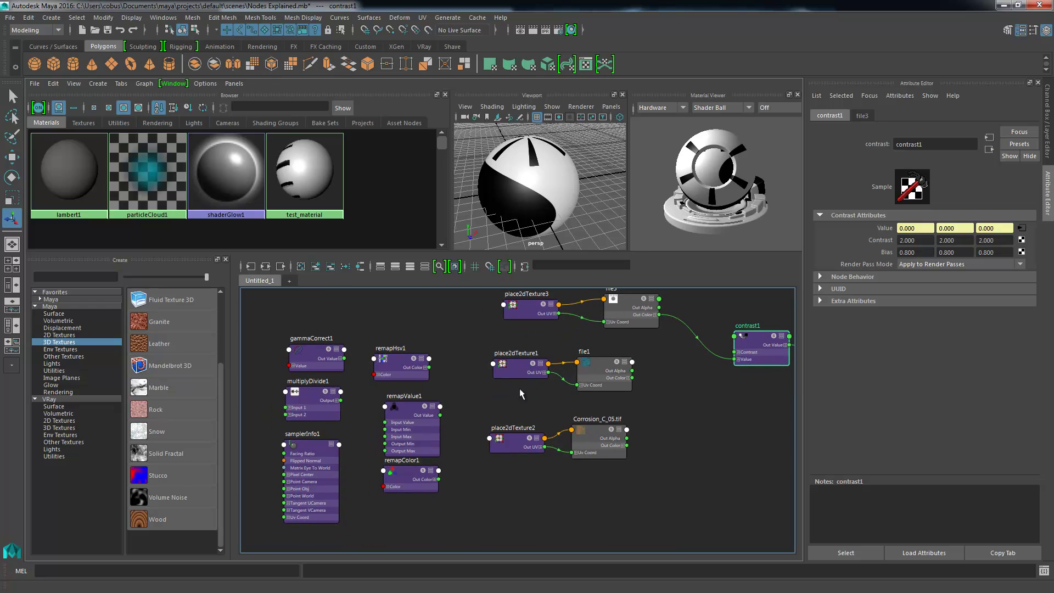
key("3")
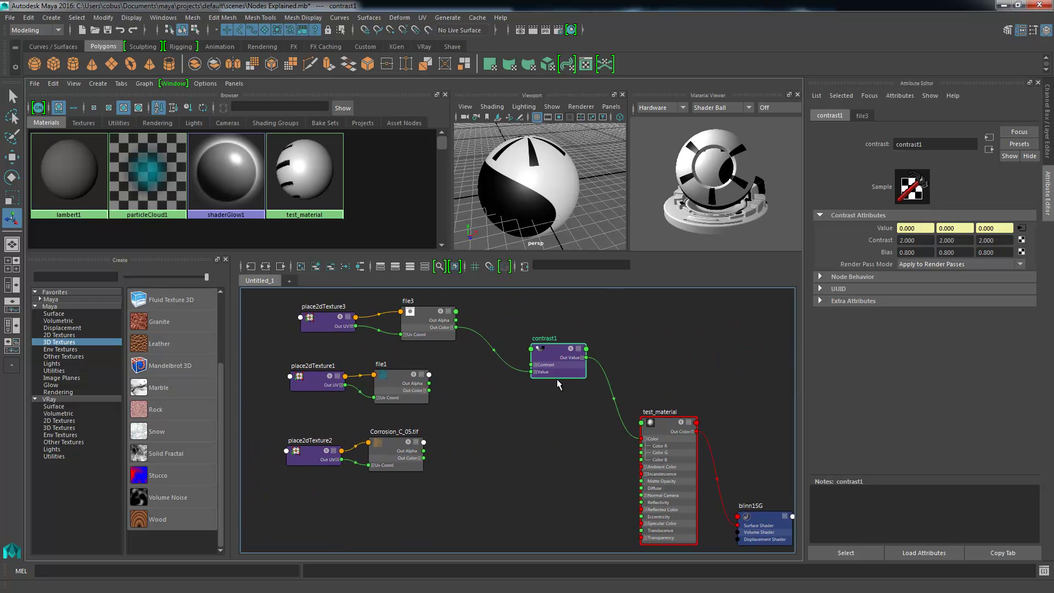